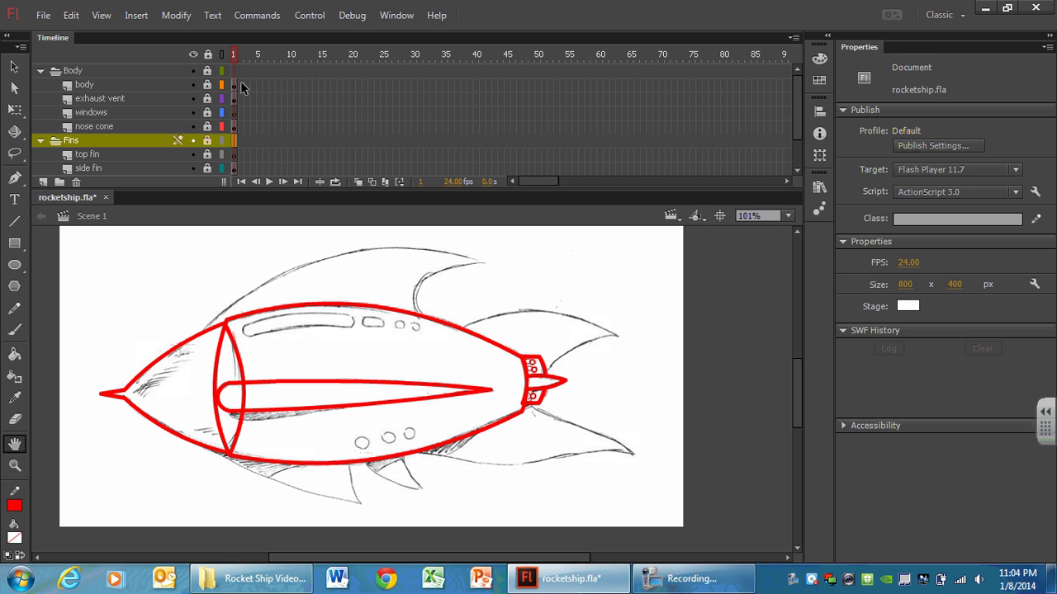
Hide every layer except the sketch layer so only the pencil drawing shows.
left_click(193, 54)
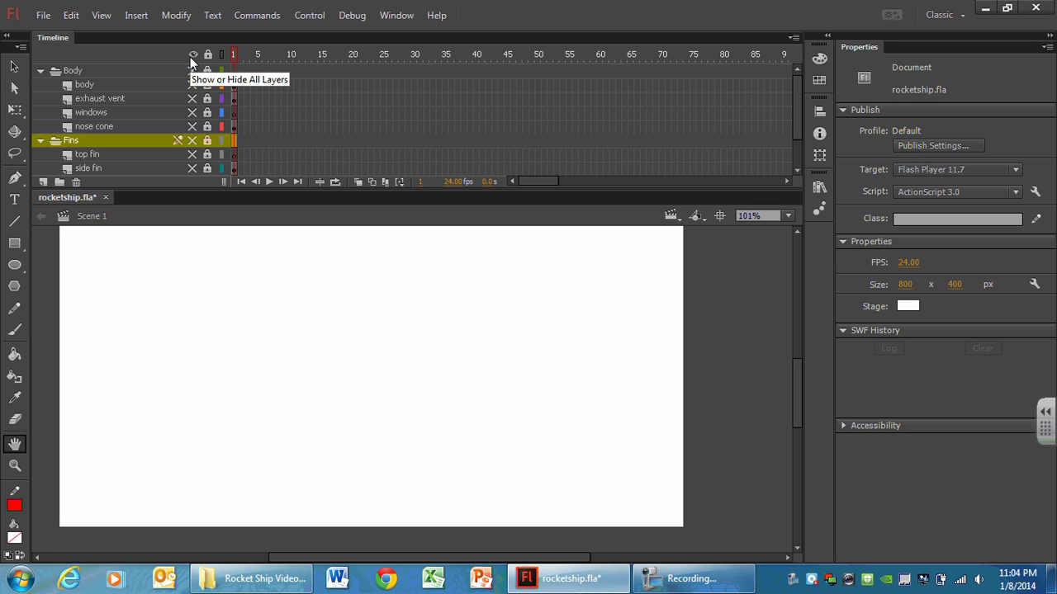
scroll(186, 155, "down", 2)
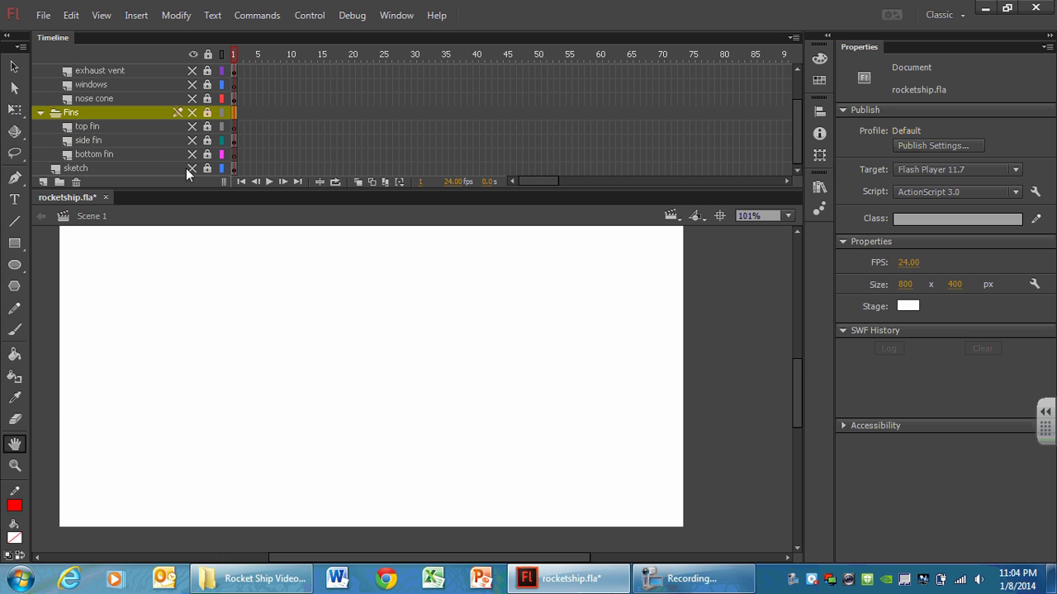
left_click(191, 168)
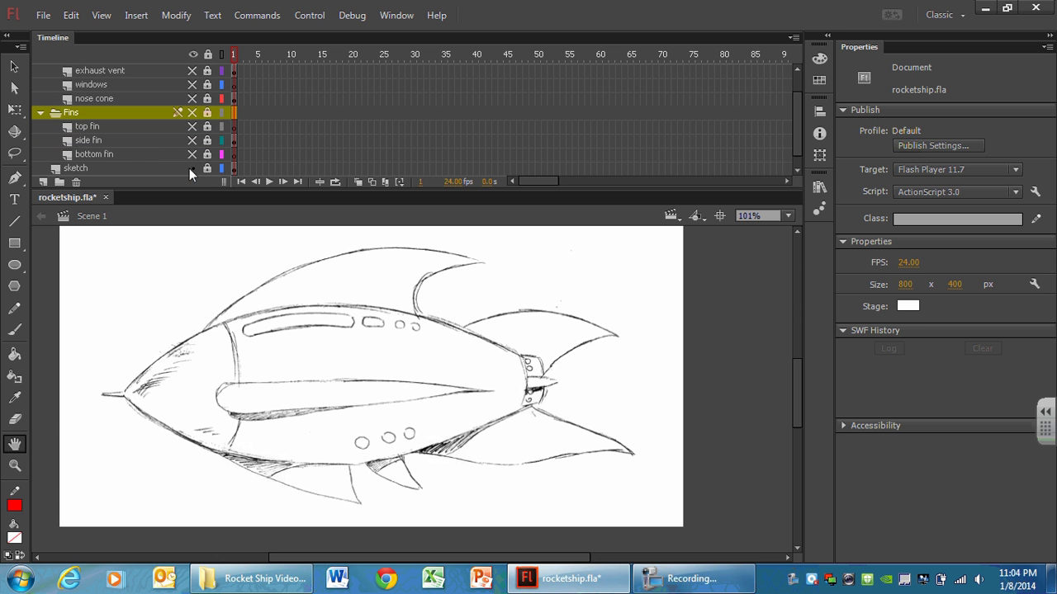
Unlock the top fin layer, collapse the Body folder, and make top fin the active layer.
left_click(91, 126)
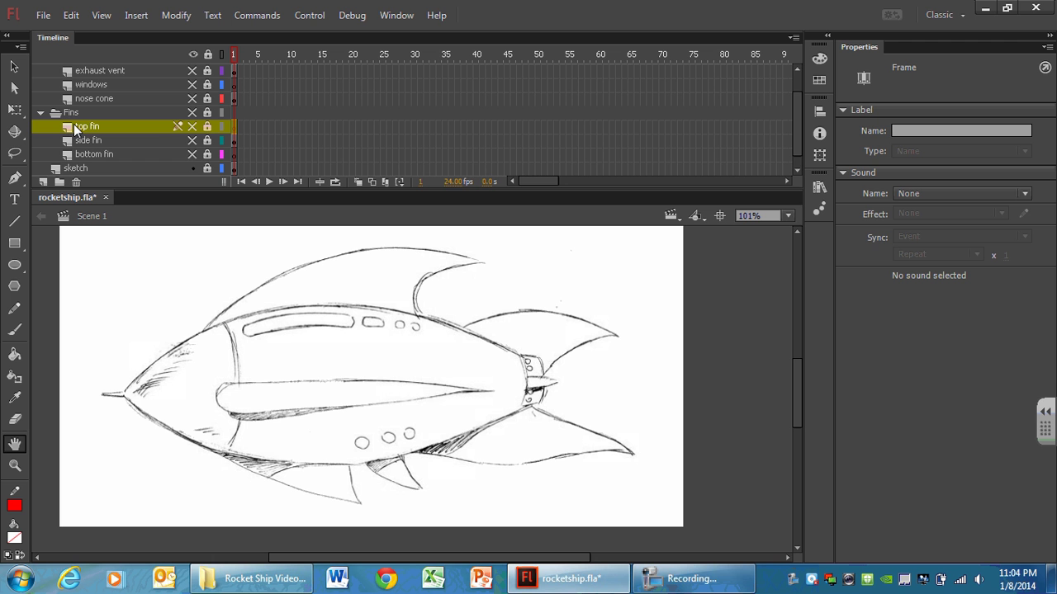
left_click(204, 127)
scroll(94, 102, "up", 2)
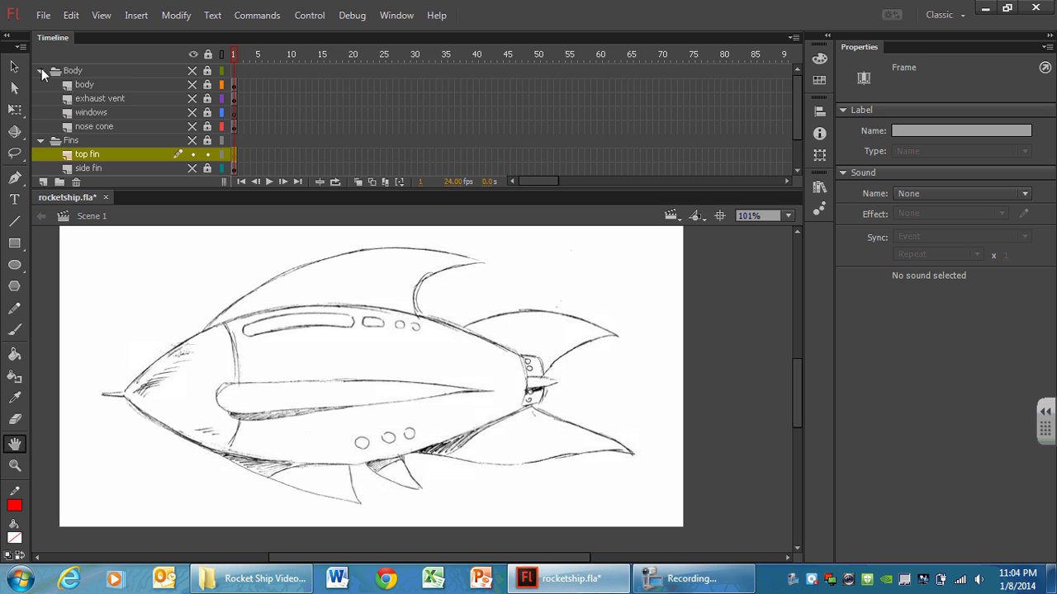
left_click(42, 70)
left_click(93, 98)
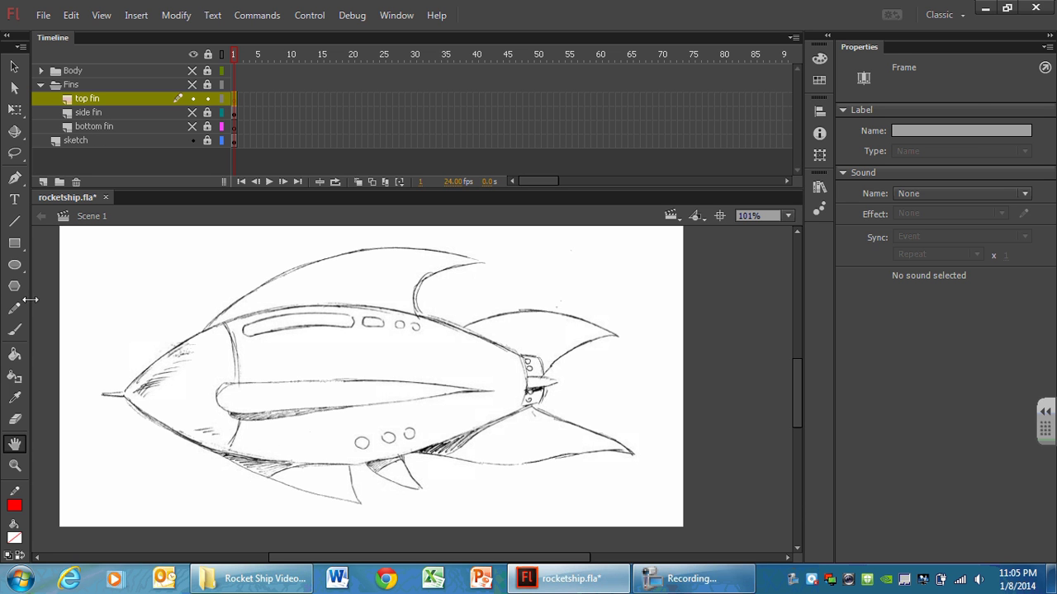
Set the Pen tool's stroke to 5 for tracing the top fin.
left_click(15, 465)
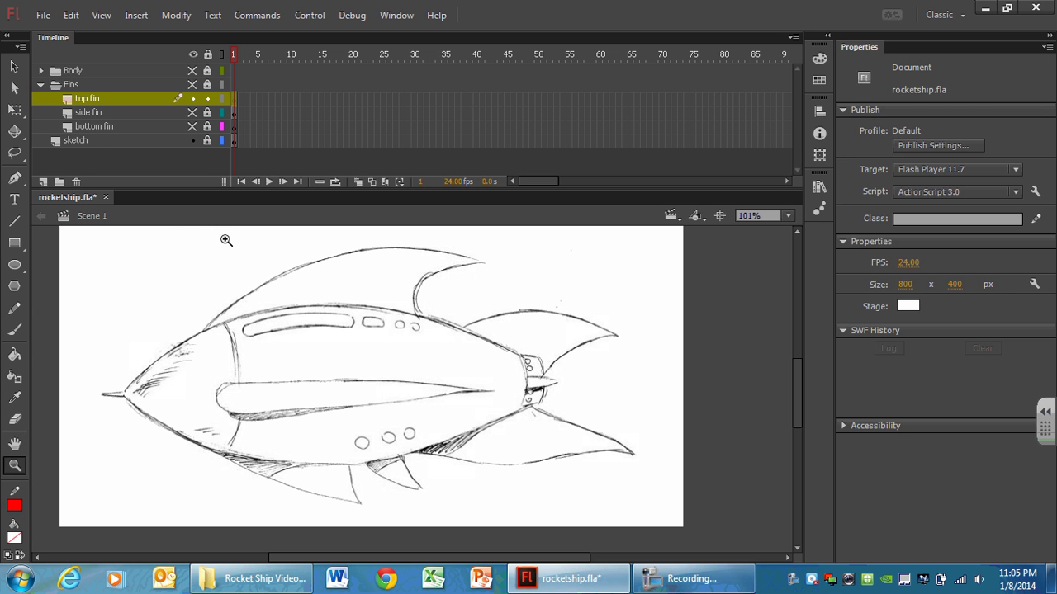
left_click_drag(460, 335, 183, 213)
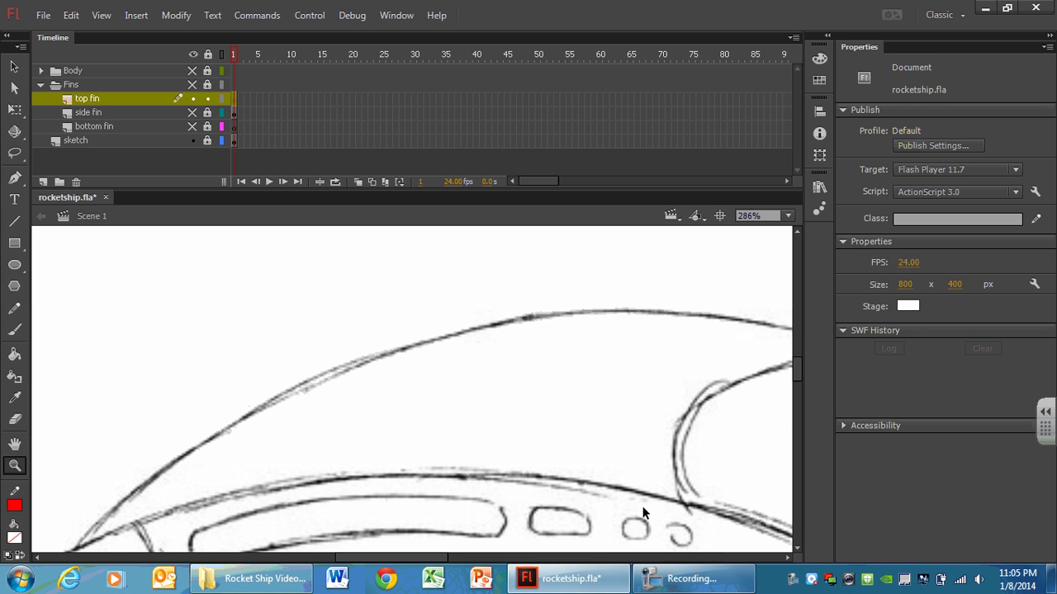
key("ctrl+minus")
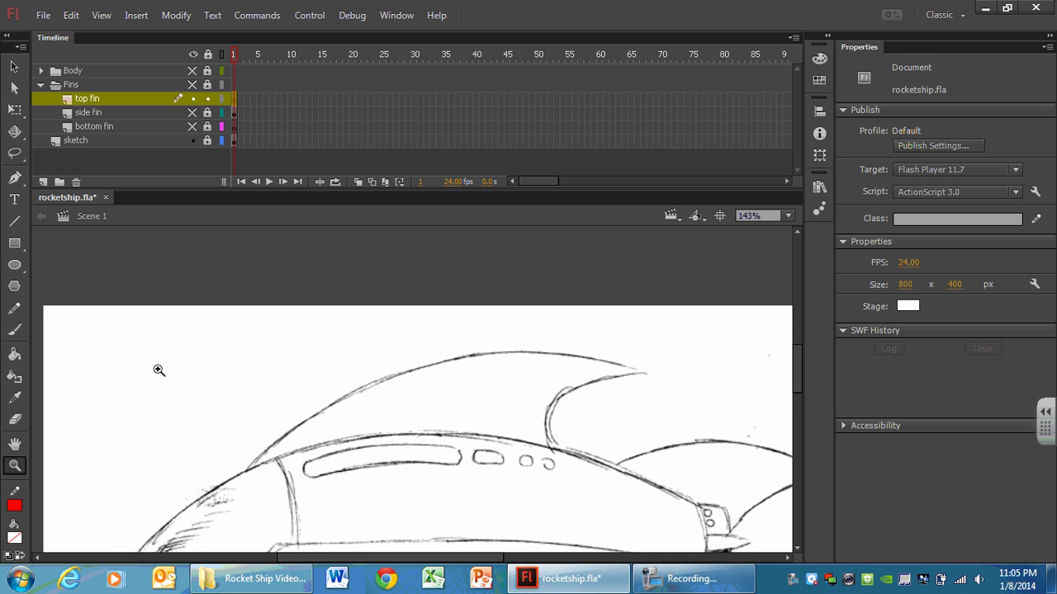
left_click(14, 443)
left_click_drag(480, 405, 402, 326)
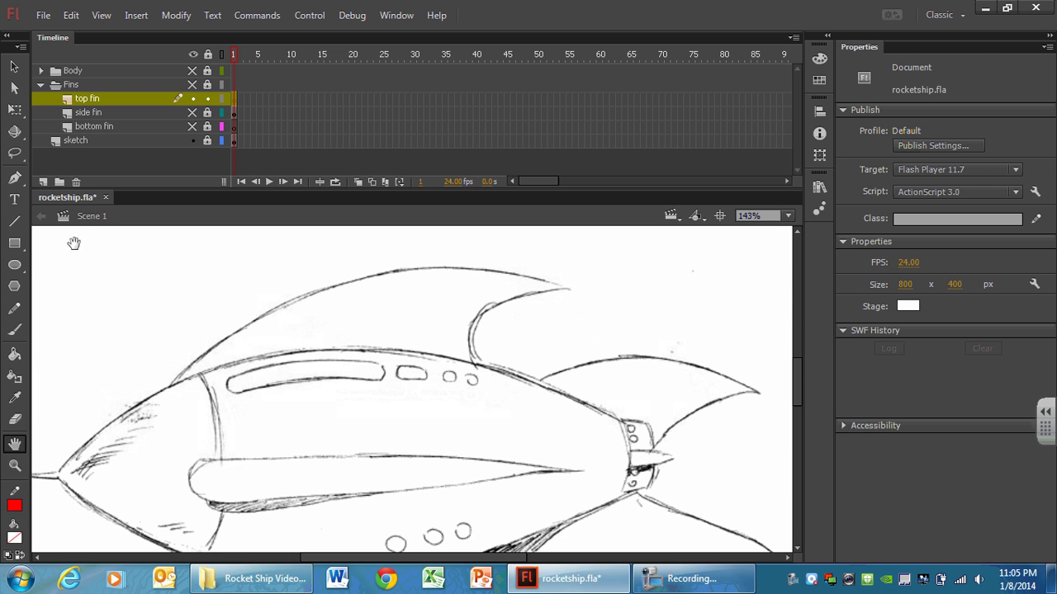
left_click(15, 179)
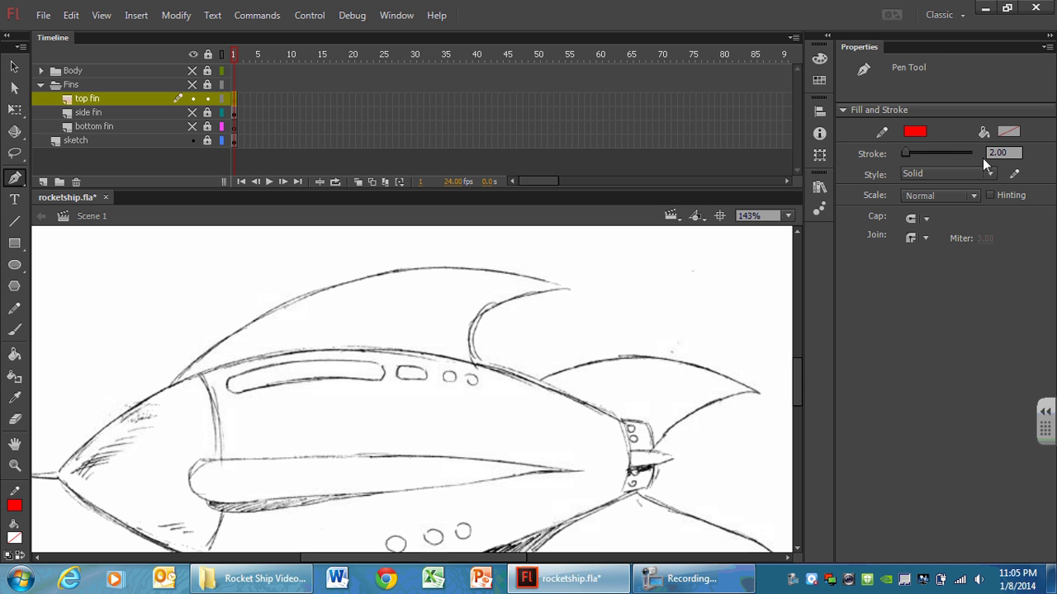
left_click(1014, 151)
type("5")
key("Return")
Trace the top fin's upper edge with the Pen tool as one curve from its front base to its rear tip.
left_click_drag(169, 386, 225, 246)
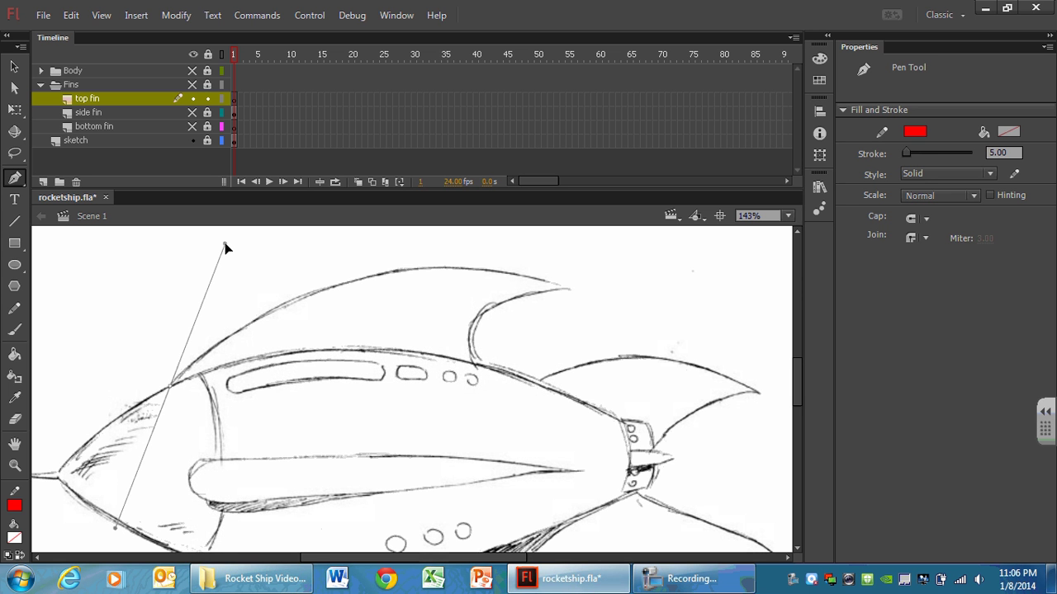
left_click_drag(225, 246, 157, 422)
left_click_drag(143, 376, 170, 345)
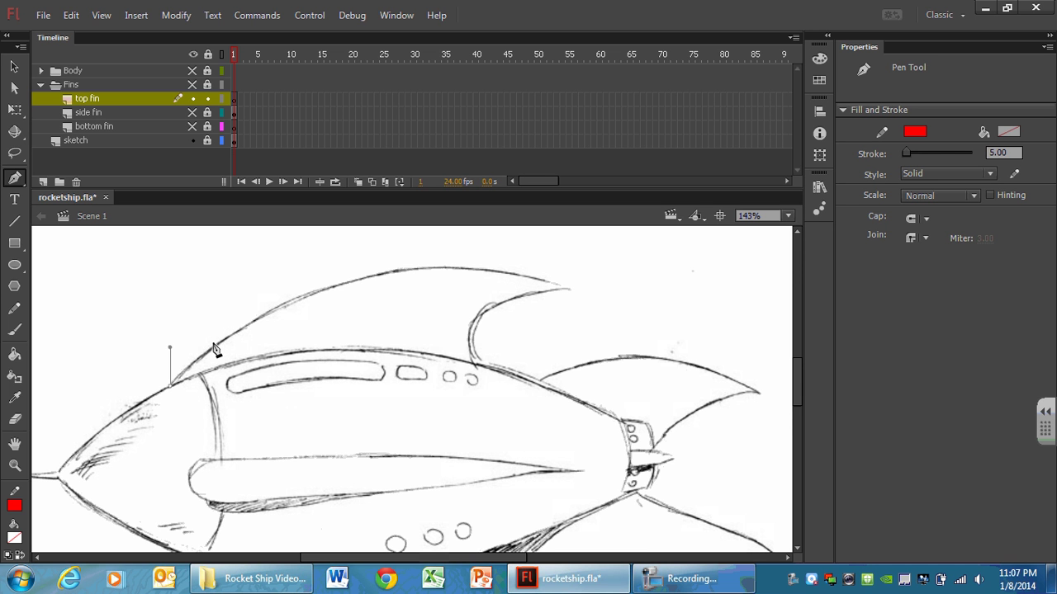
left_click_drag(567, 291, 588, 309)
left_click_drag(618, 315, 731, 361)
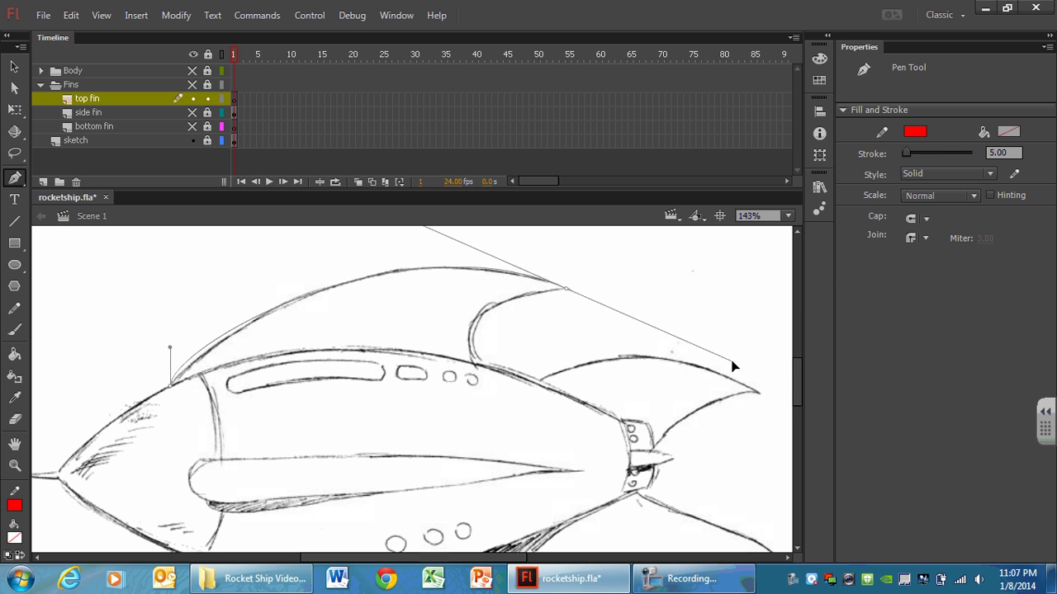
left_click_drag(732, 366, 737, 365)
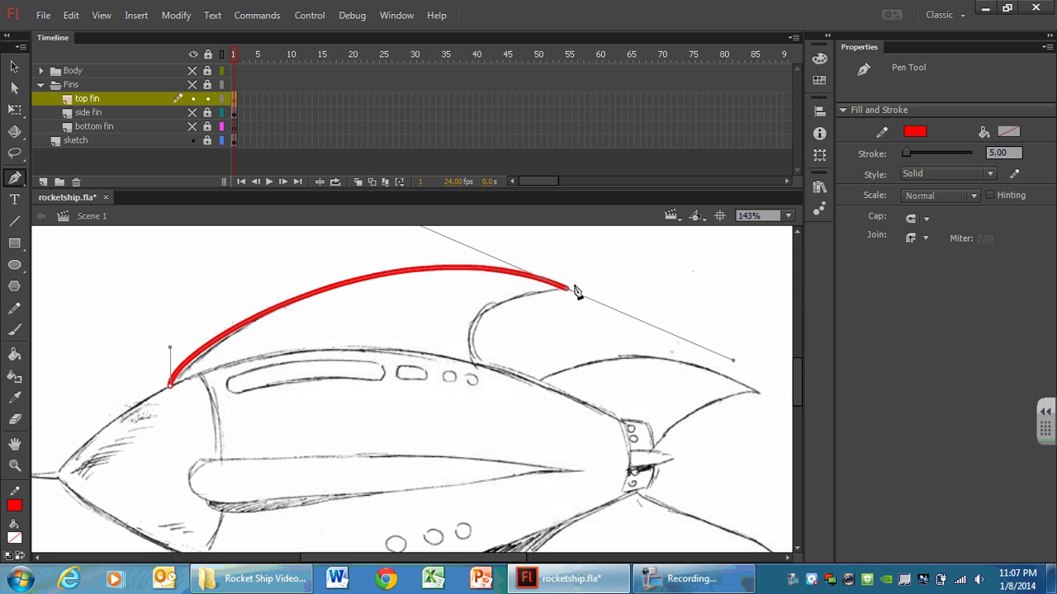
mouse_move(477, 364)
left_mouse_down()
mouse_move(510, 436)
mouse_move(478, 446)
mouse_move(509, 469)
mouse_move(404, 430)
mouse_move(354, 396)
mouse_move(616, 467)
mouse_move(660, 443)
mouse_move(585, 440)
mouse_move(533, 483)
mouse_move(600, 366)
mouse_move(583, 323)
mouse_move(548, 571)
mouse_move(523, 591)
left_mouse_up()
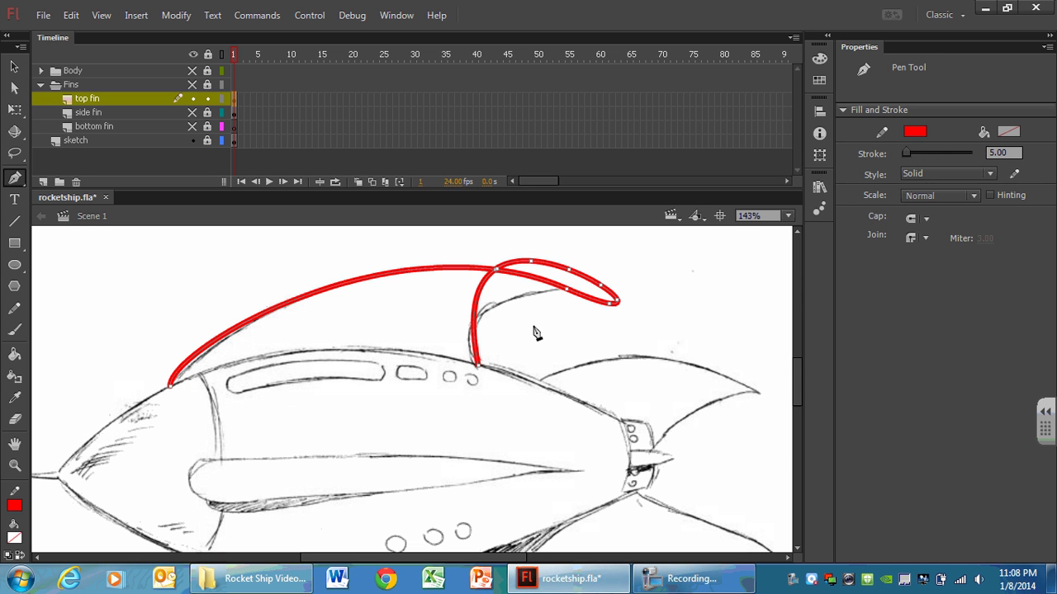
key("ctrl+z")
key("ctrl+z")
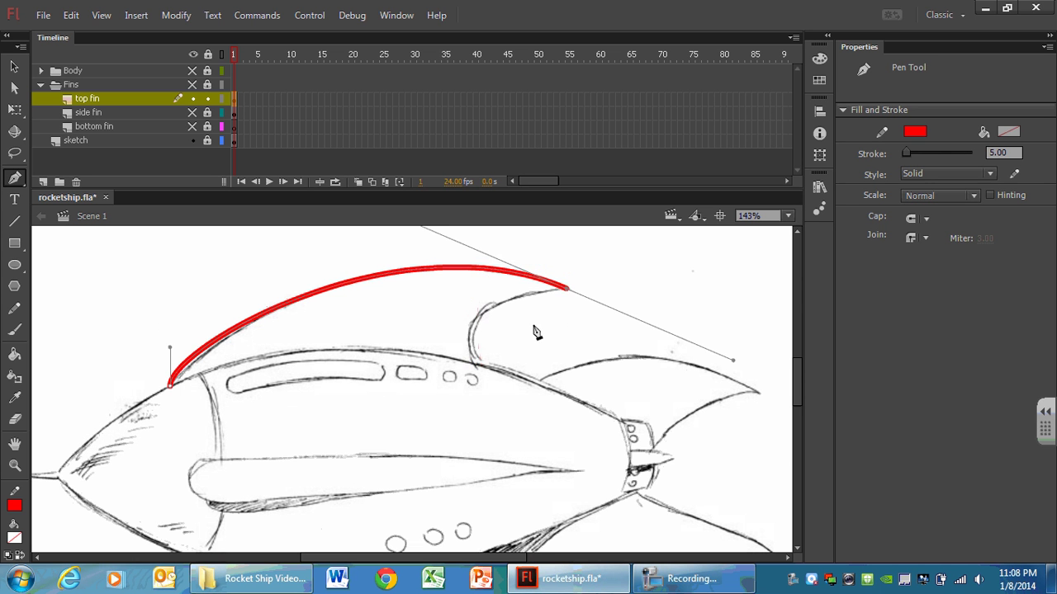
Draw the fin's curved rear edge down to the hull and close the outline at its starting point.
mouse_move(473, 363)
left_mouse_down()
mouse_move(512, 421)
mouse_move(474, 487)
mouse_move(481, 493)
mouse_move(498, 467)
mouse_move(510, 478)
left_mouse_up()
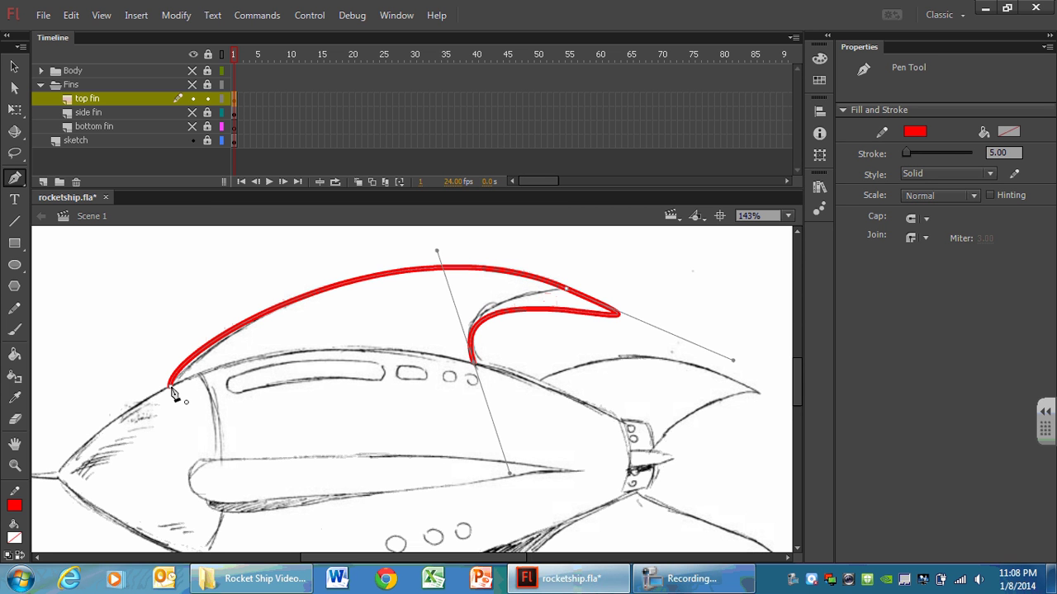
left_click(171, 395)
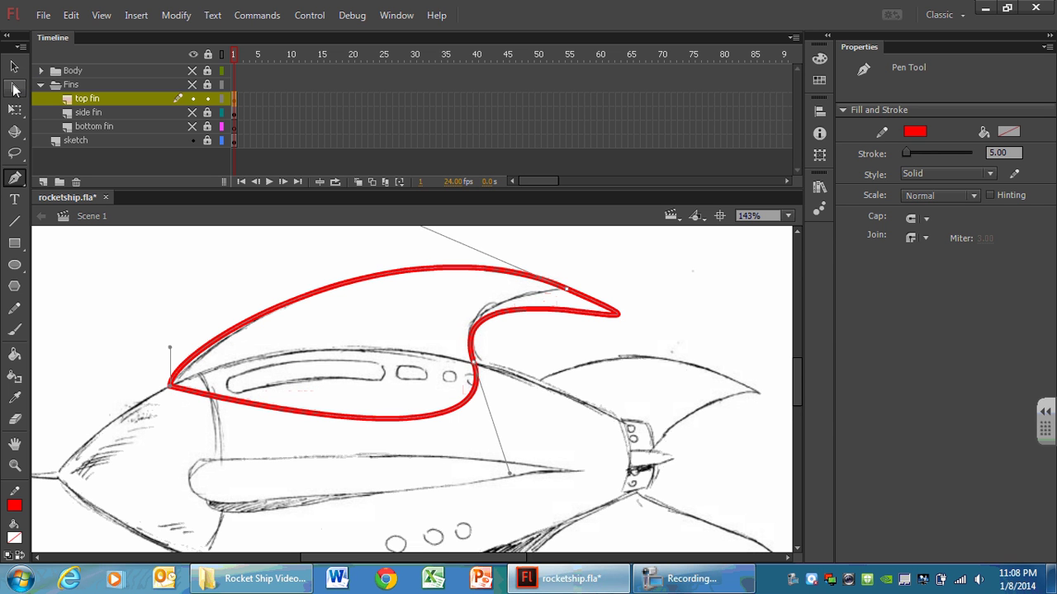
Reshape the top fin's bottom edge with the Selection tool so it bulges lower into the rocket body.
left_click(14, 69)
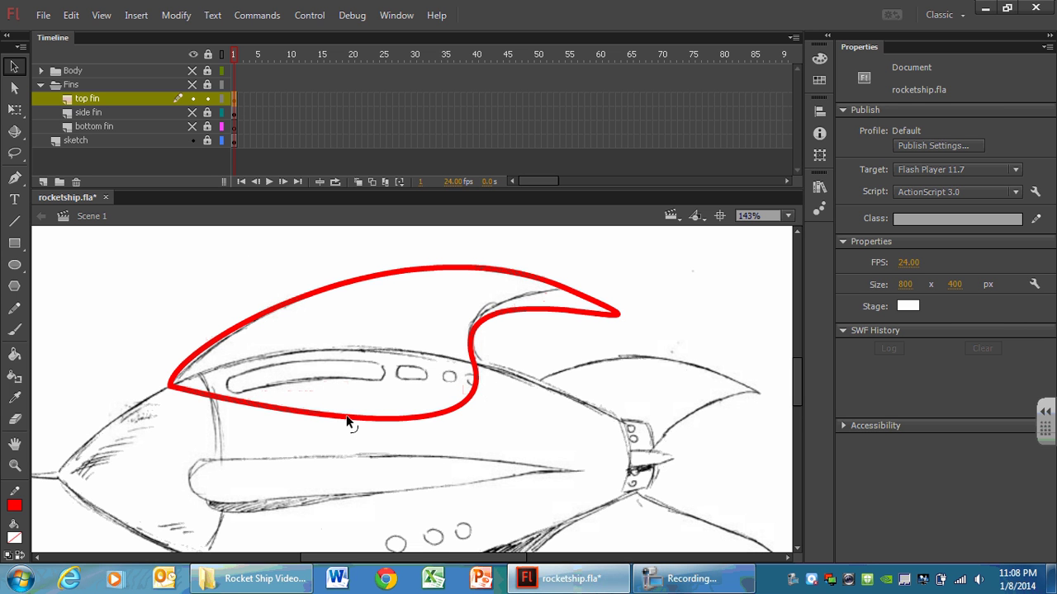
left_click_drag(319, 407, 324, 437)
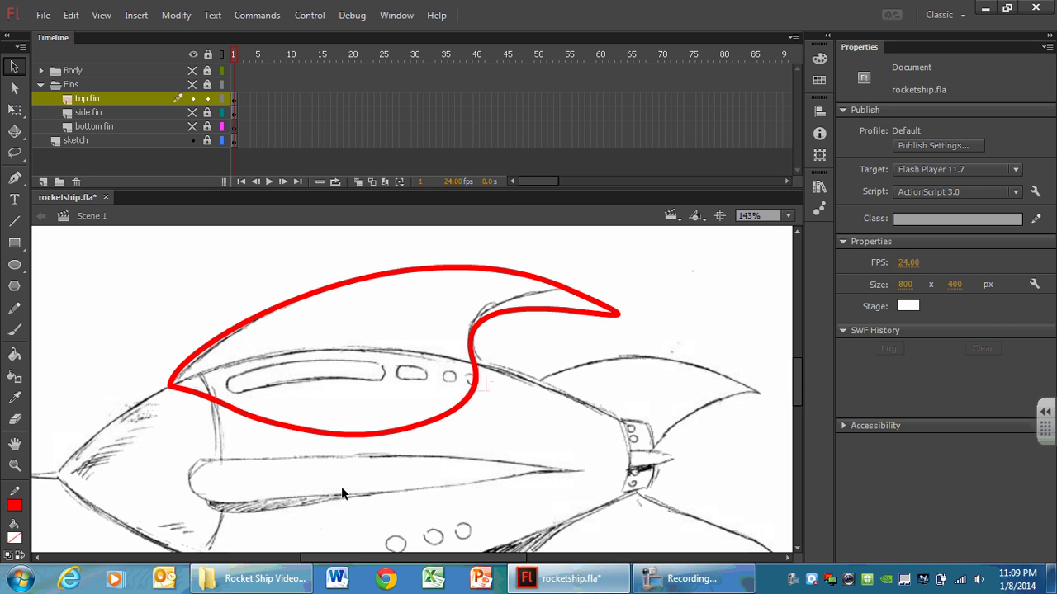
left_click_drag(267, 425, 266, 409)
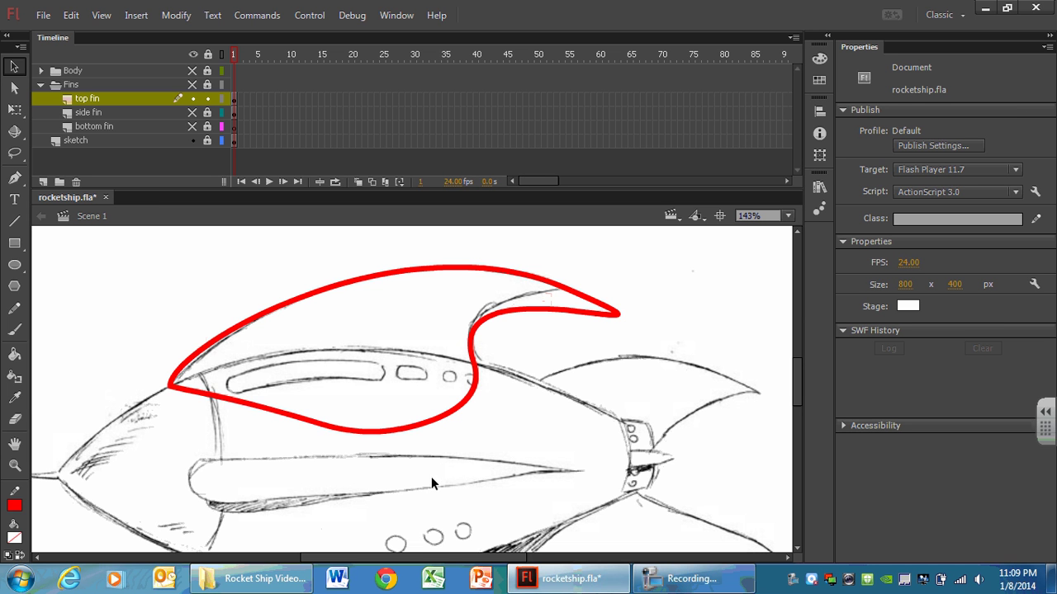
Select the fin outline's anchor points with the Subselection tool and shorten the tip's outer handle to pull in the overshooting curve.
left_click(15, 88)
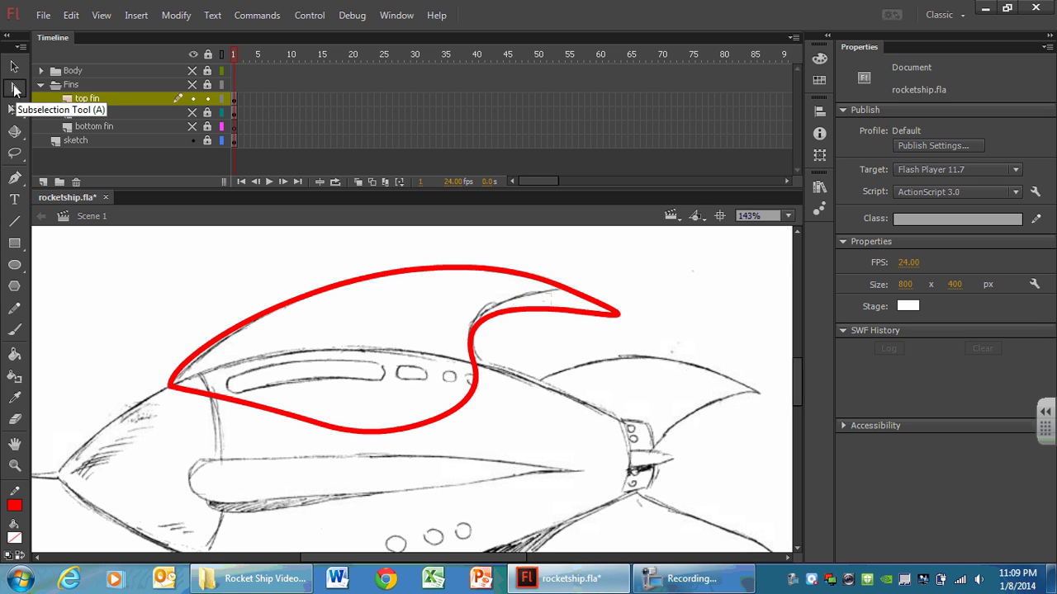
left_click(609, 318)
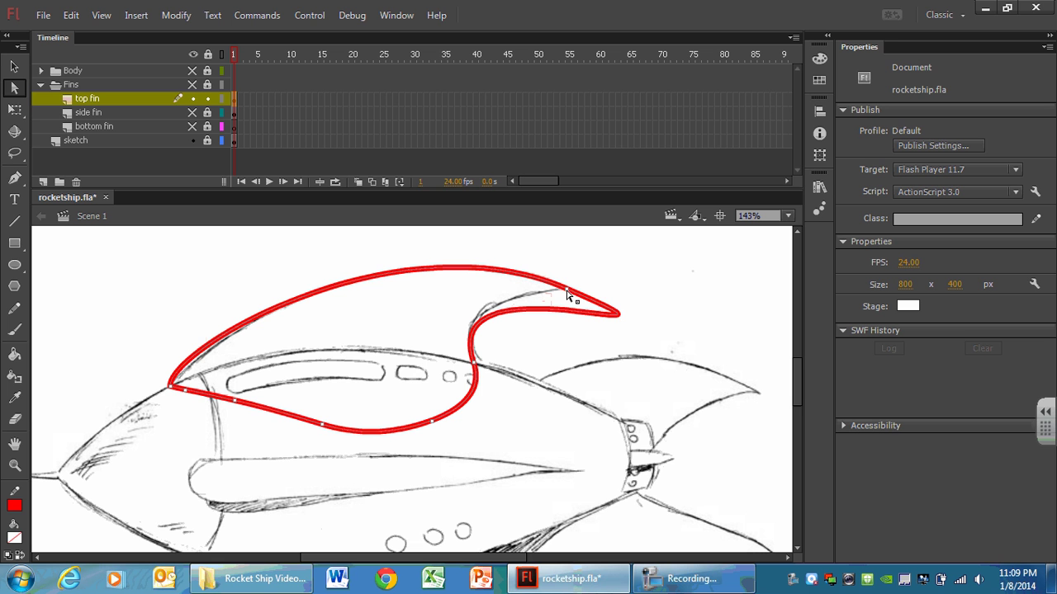
left_click(169, 386)
left_click(565, 296)
left_click(476, 372)
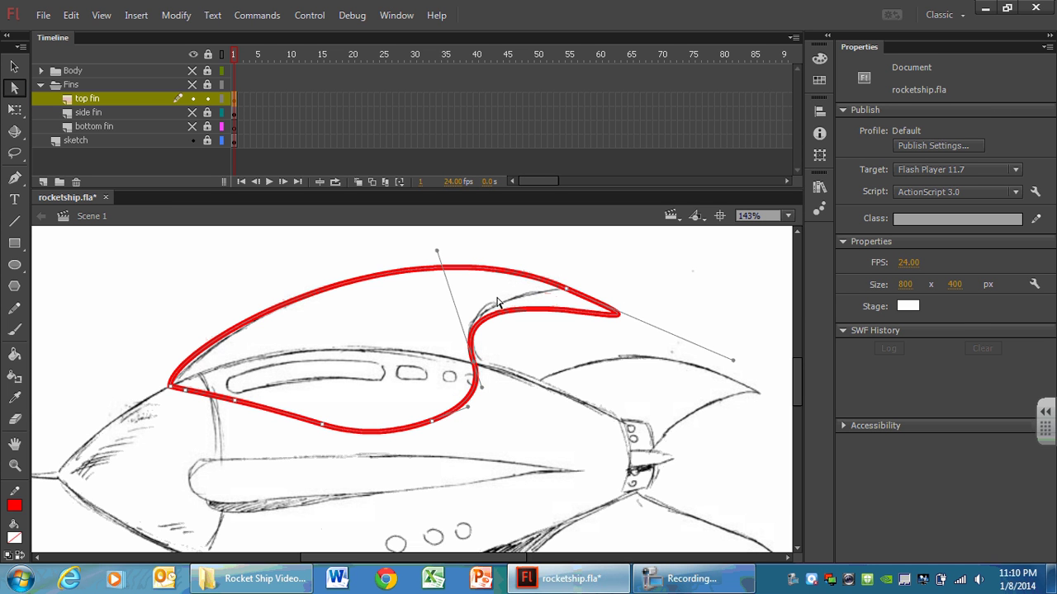
left_click(567, 290)
left_click_drag(735, 366, 667, 335)
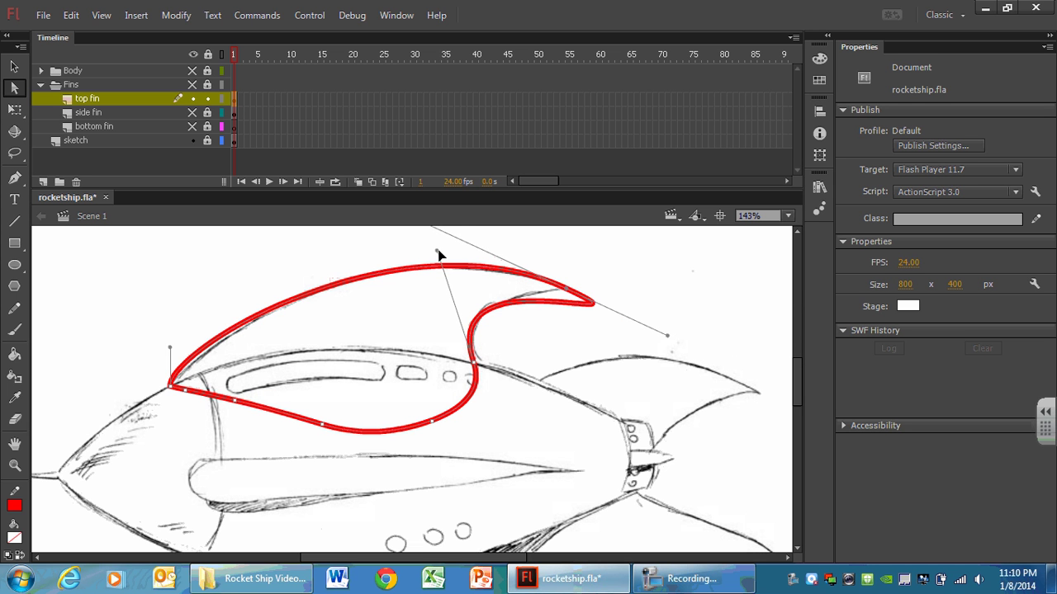
Adjust the handles at the fin's rear base, tip and front base to fit its edges more closely to the sketch.
mouse_move(440, 258)
left_mouse_down()
mouse_move(448, 275)
mouse_move(436, 262)
left_mouse_up()
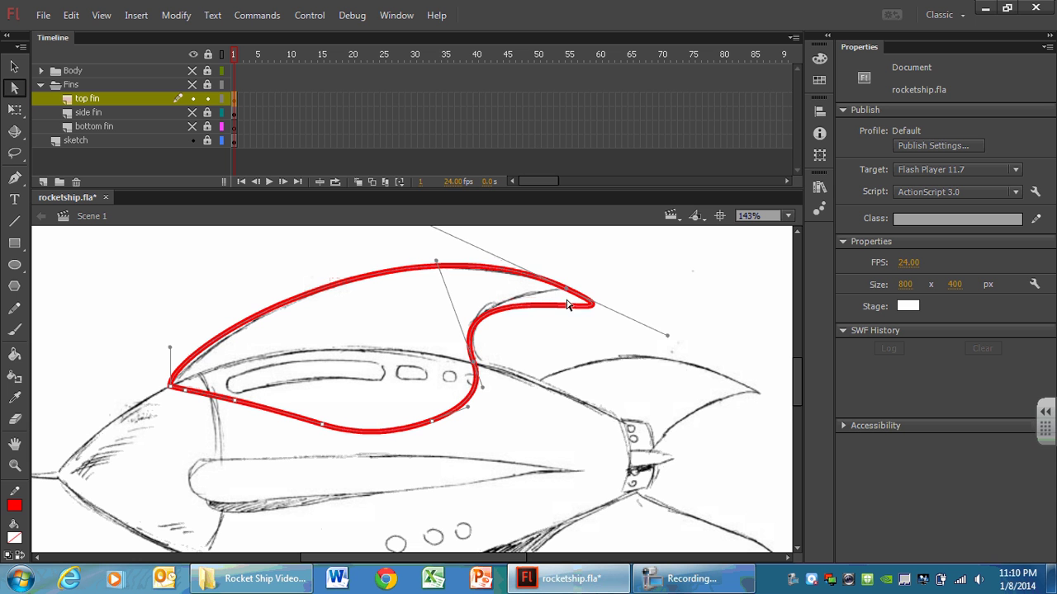
left_click_drag(667, 335, 618, 314)
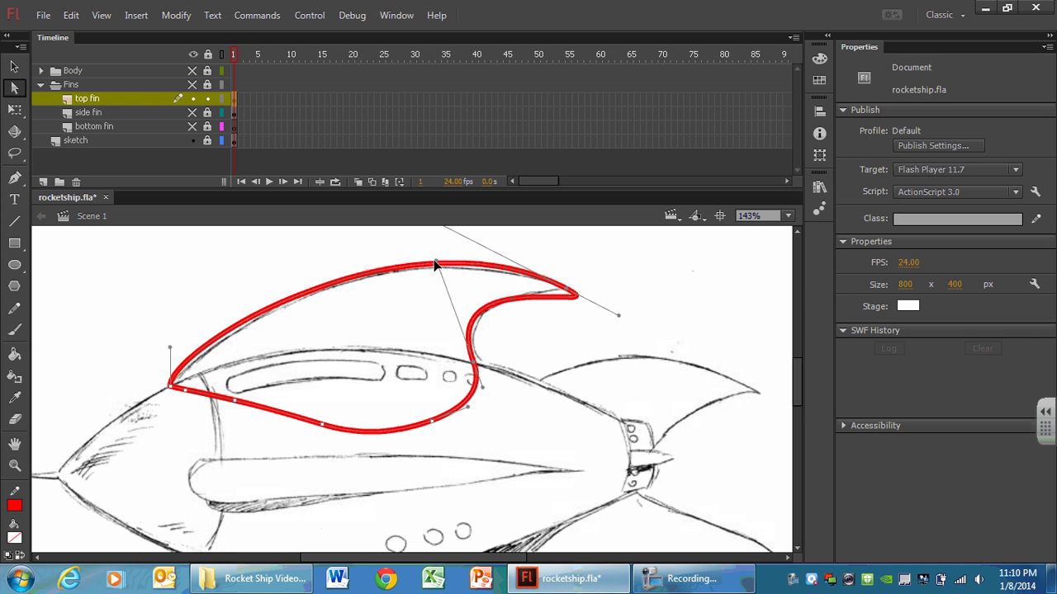
mouse_move(438, 264)
left_mouse_down()
mouse_move(453, 278)
mouse_move(456, 264)
left_mouse_up()
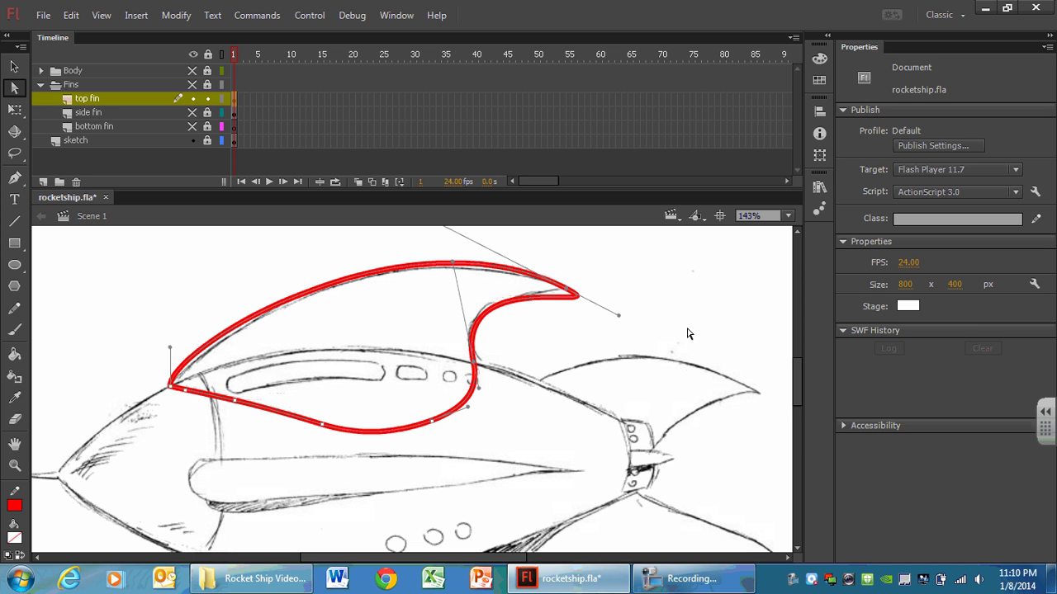
left_click_drag(619, 318, 607, 312)
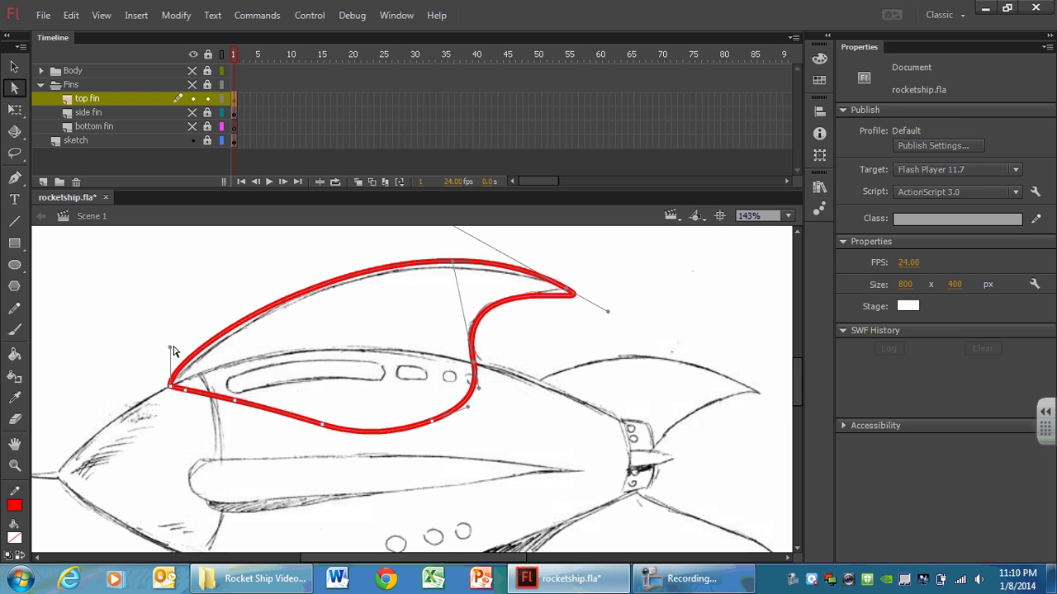
left_click_drag(170, 352, 172, 358)
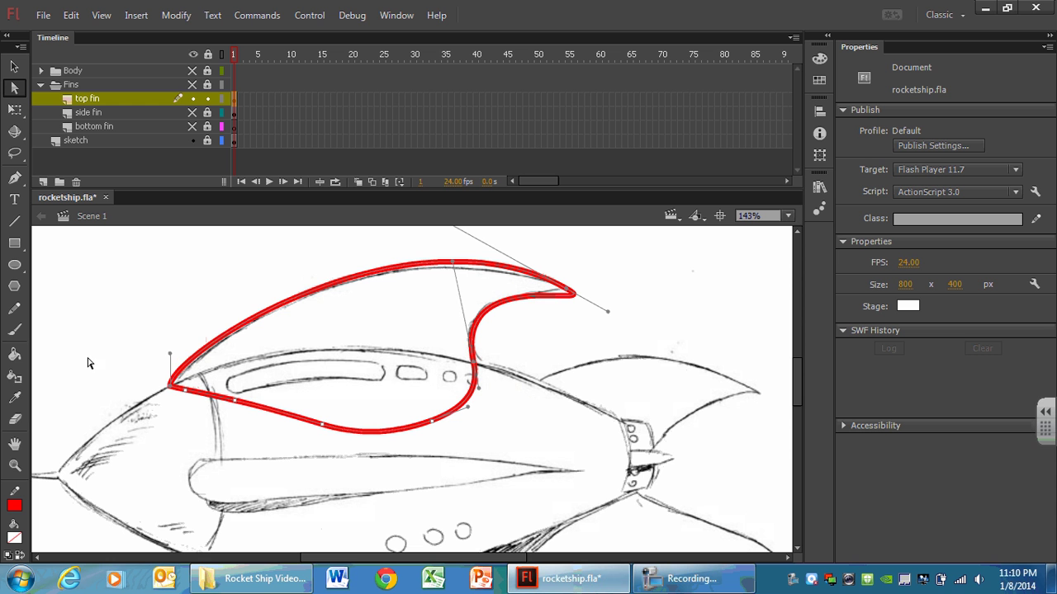
Lower the tip's upper handle so the fin's top edge follows the sketch, and deselect the outline.
left_click(15, 446)
left_click_drag(222, 289, 195, 352)
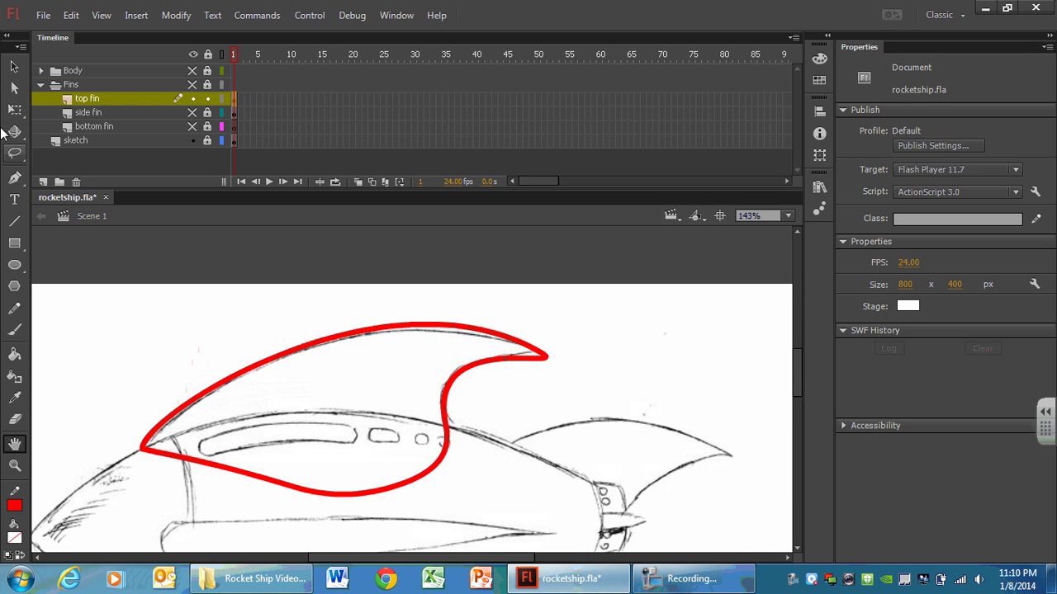
left_click(14, 86)
left_click(425, 326)
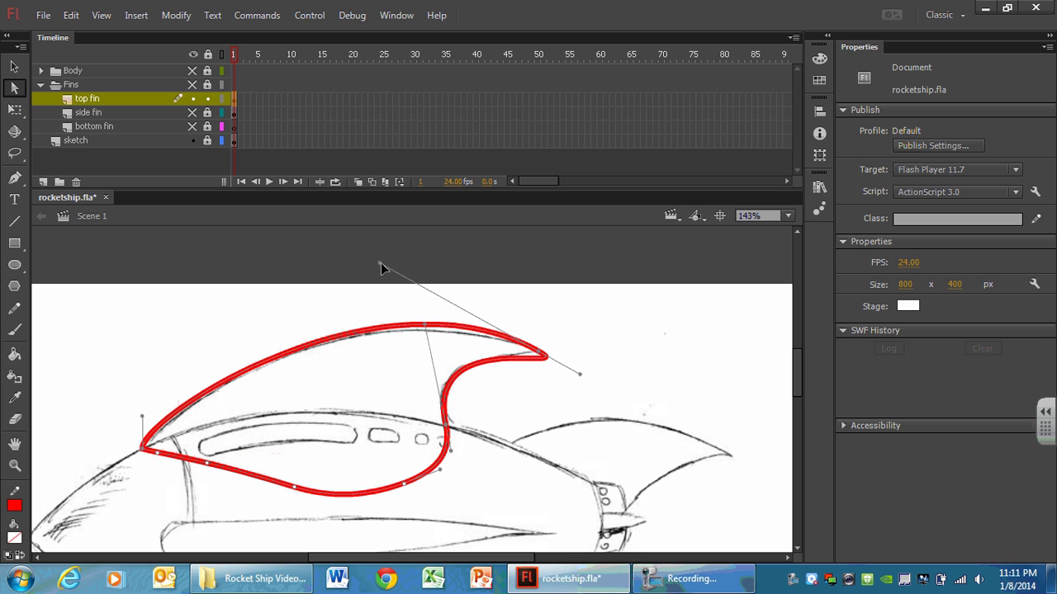
left_click_drag(381, 262, 379, 279)
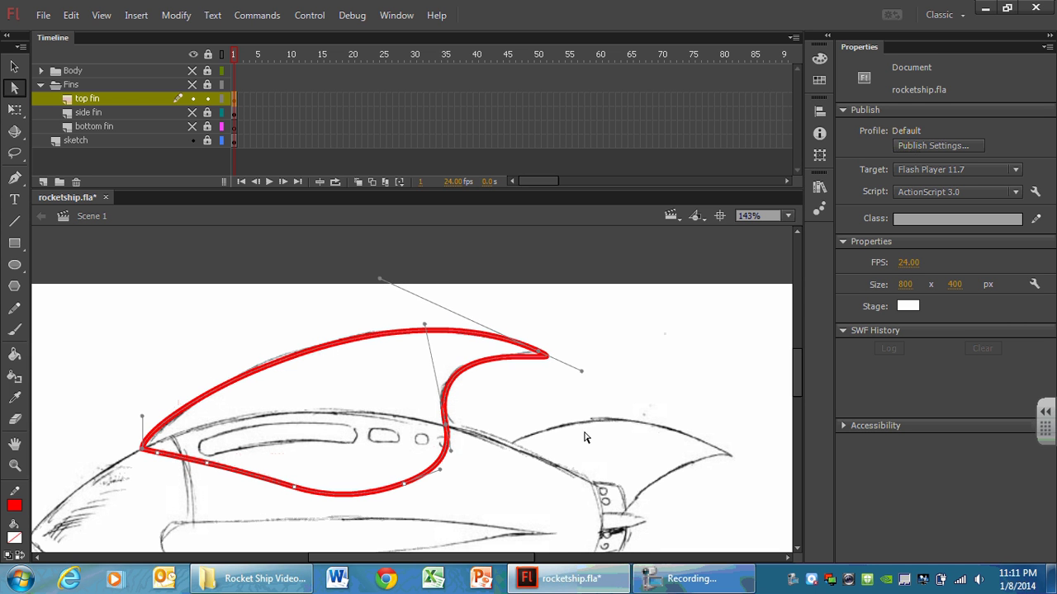
left_click(618, 413)
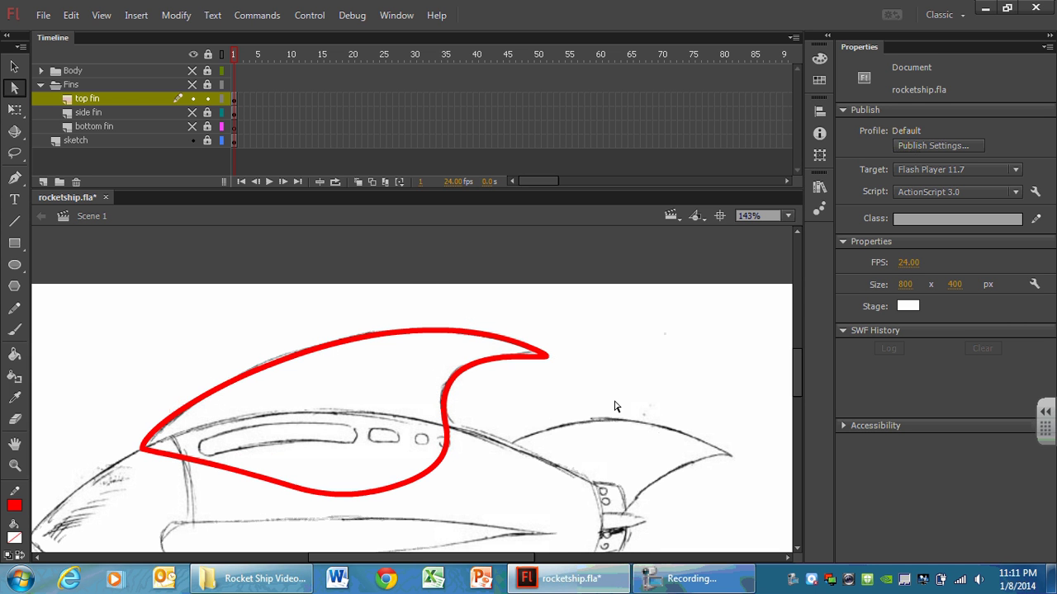
left_click(14, 89)
left_click(529, 350)
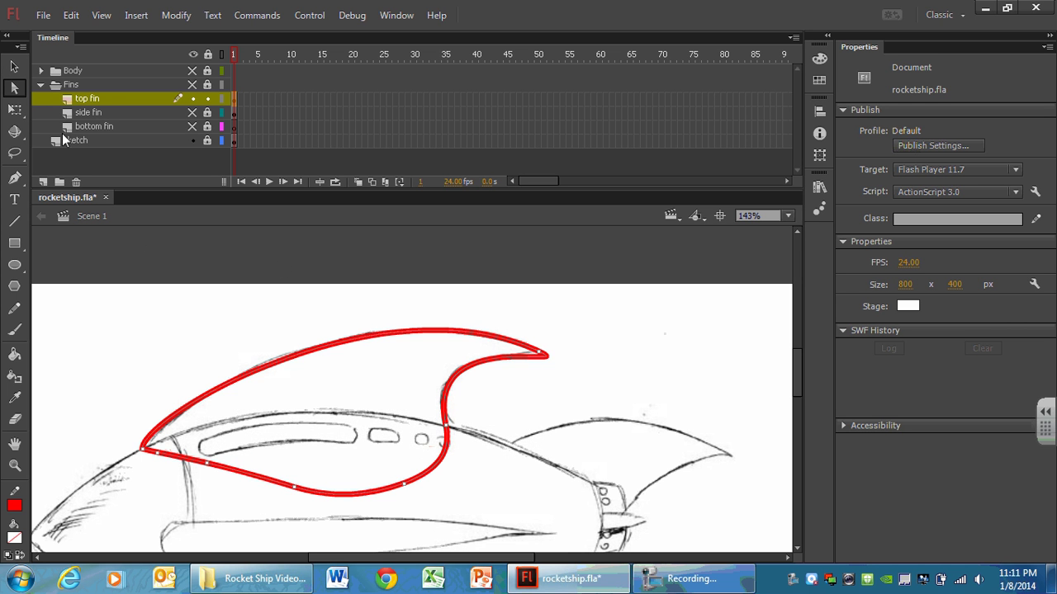
left_click(14, 66)
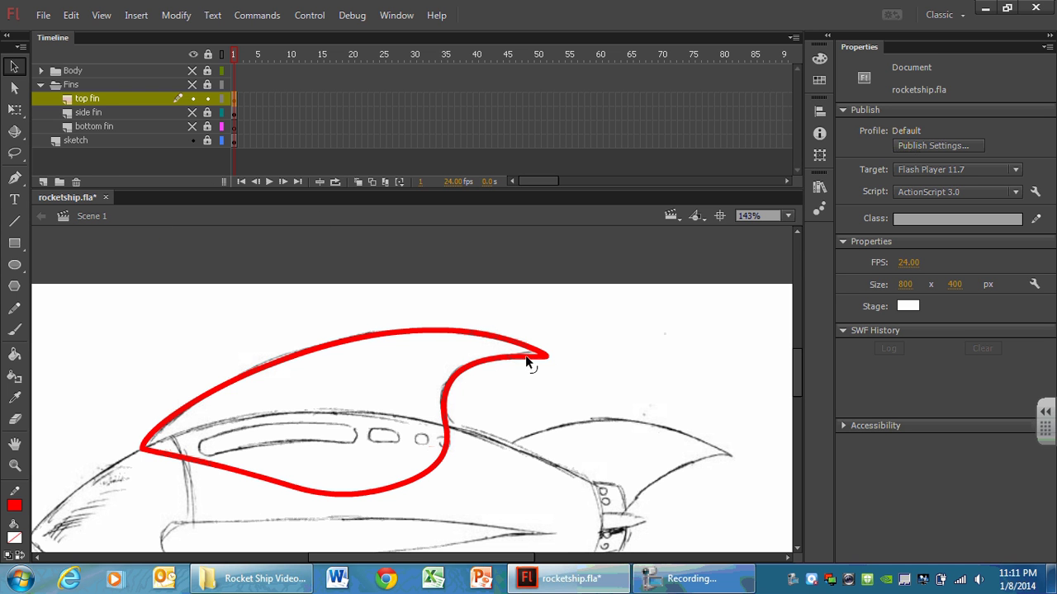
left_click(15, 88)
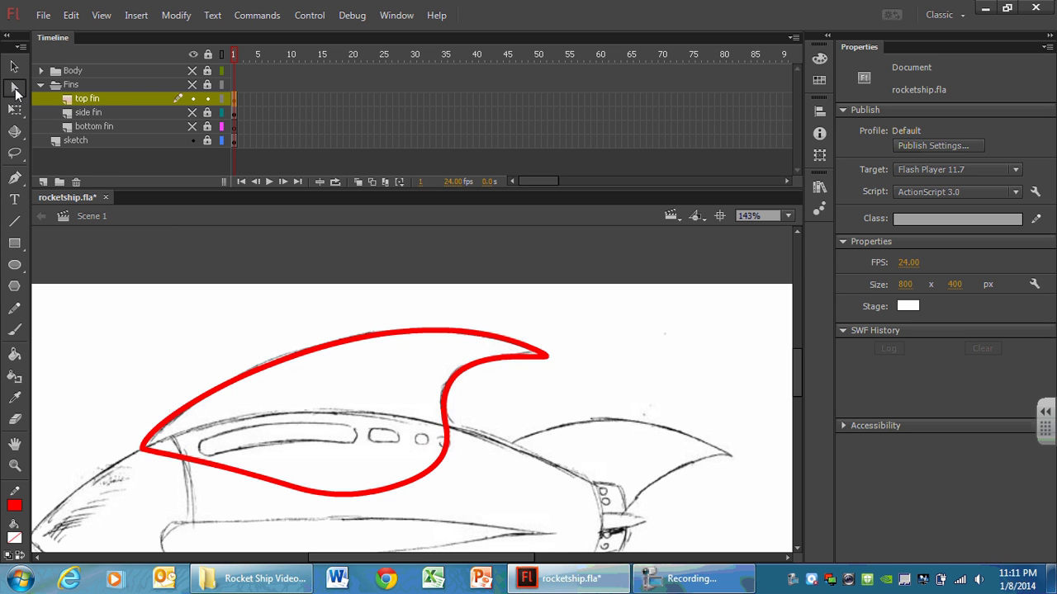
left_click(521, 348)
left_click(533, 356)
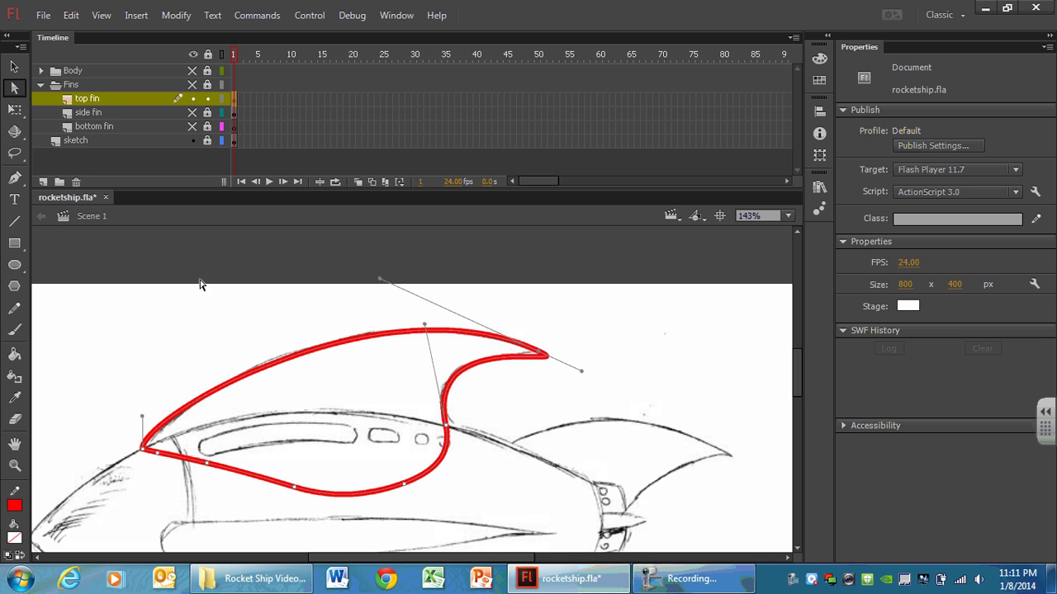
left_click(193, 305)
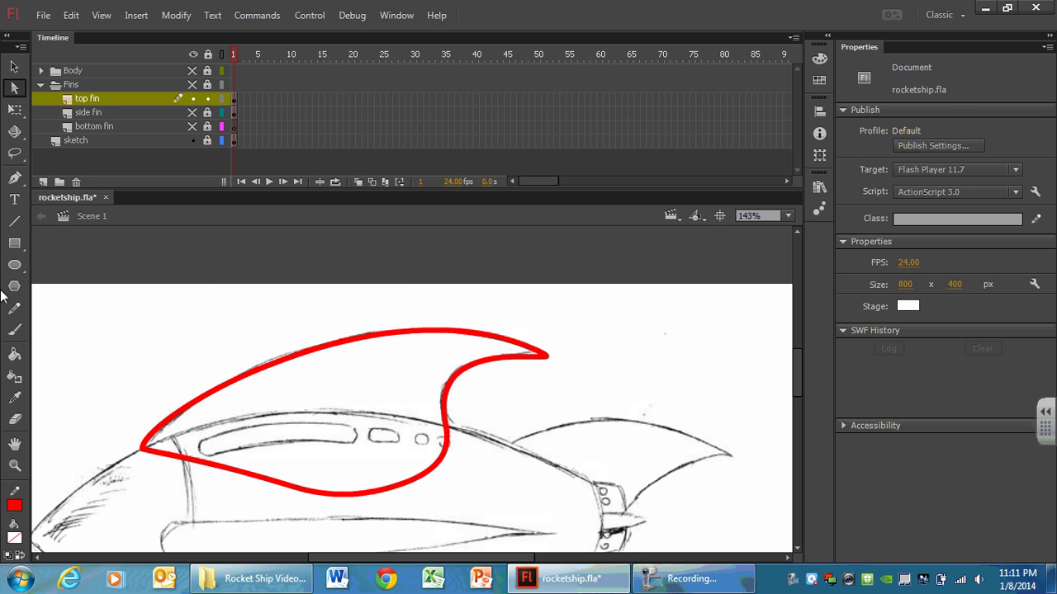
Test-fill the top fin's outline with the Paint Bucket to check that it is closed, and delete the fill.
left_click(14, 354)
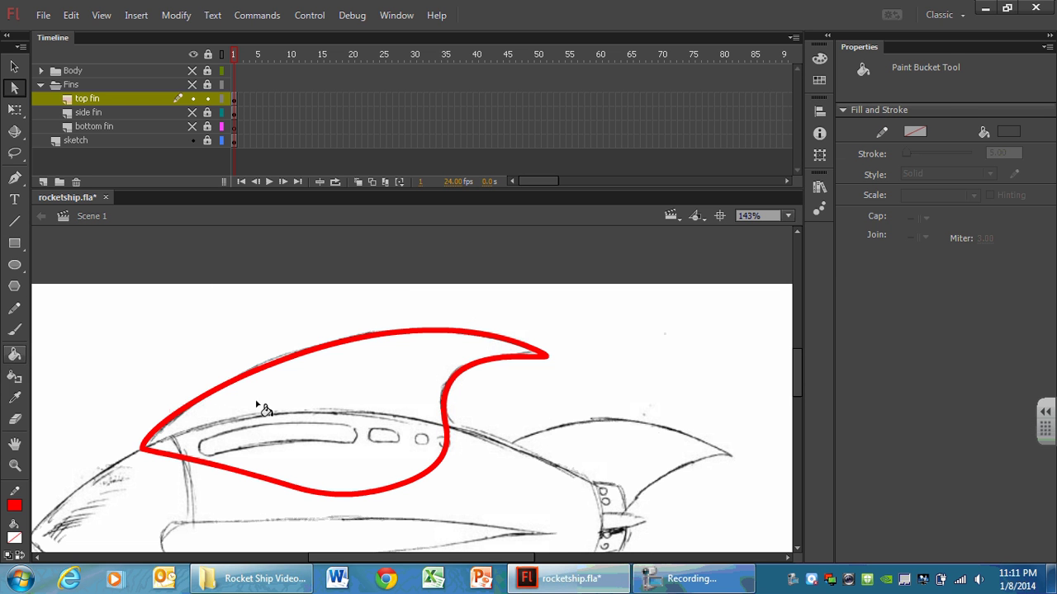
left_click(370, 402)
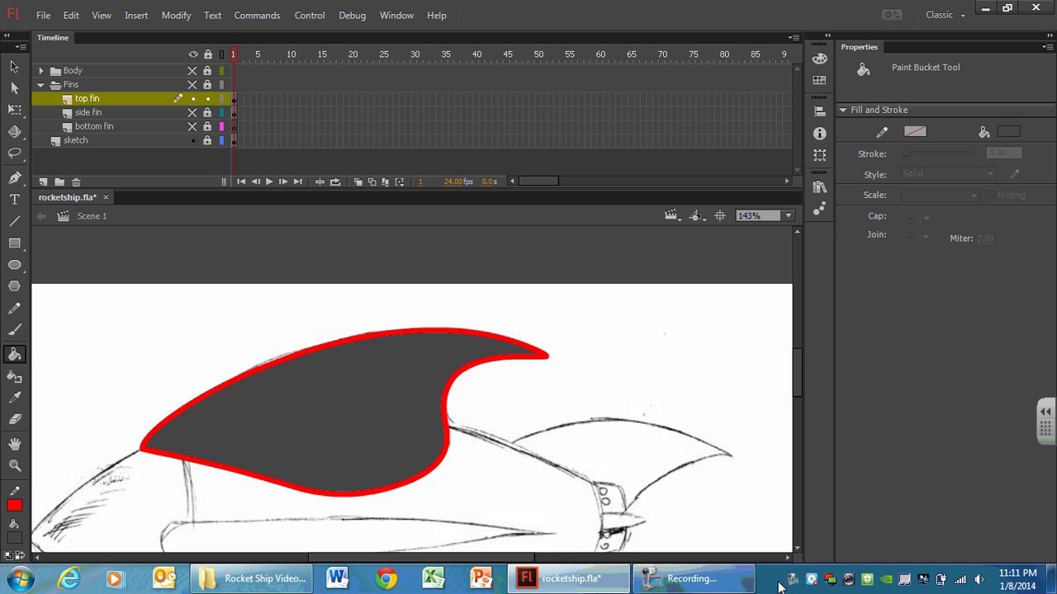
left_click(14, 67)
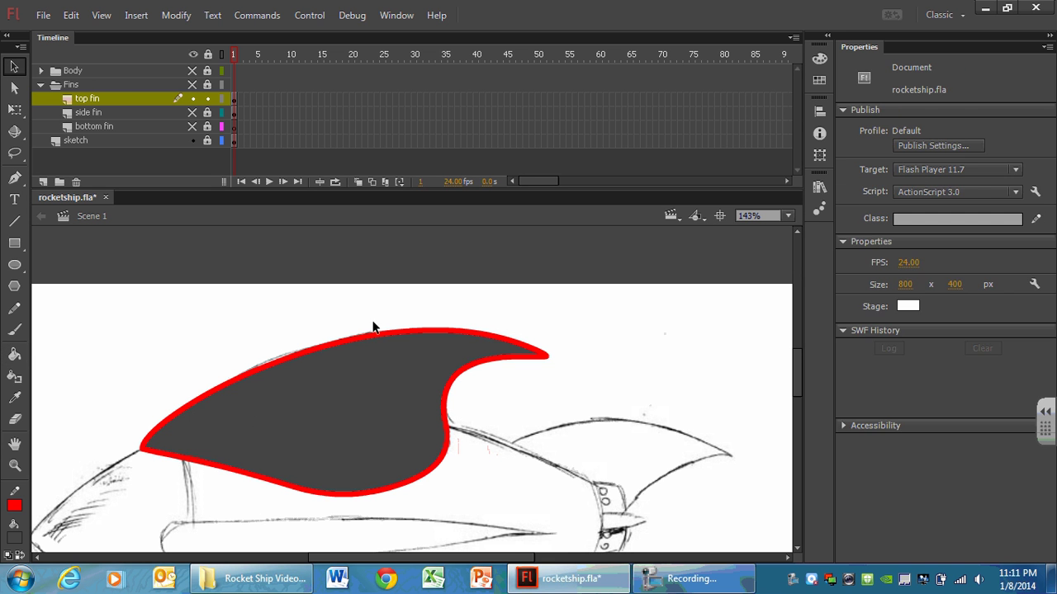
left_click(397, 369)
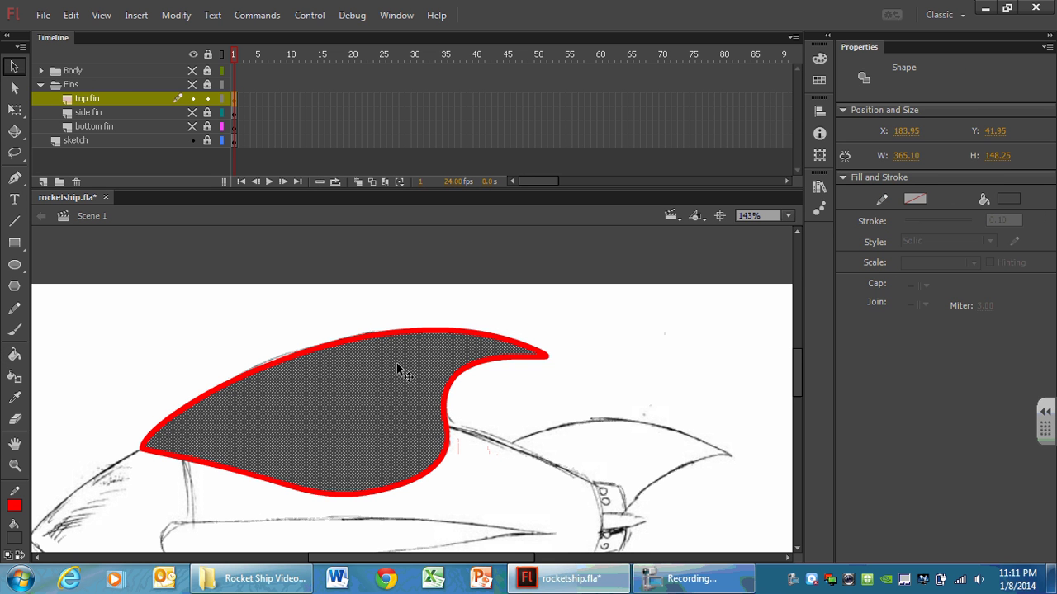
key("Delete")
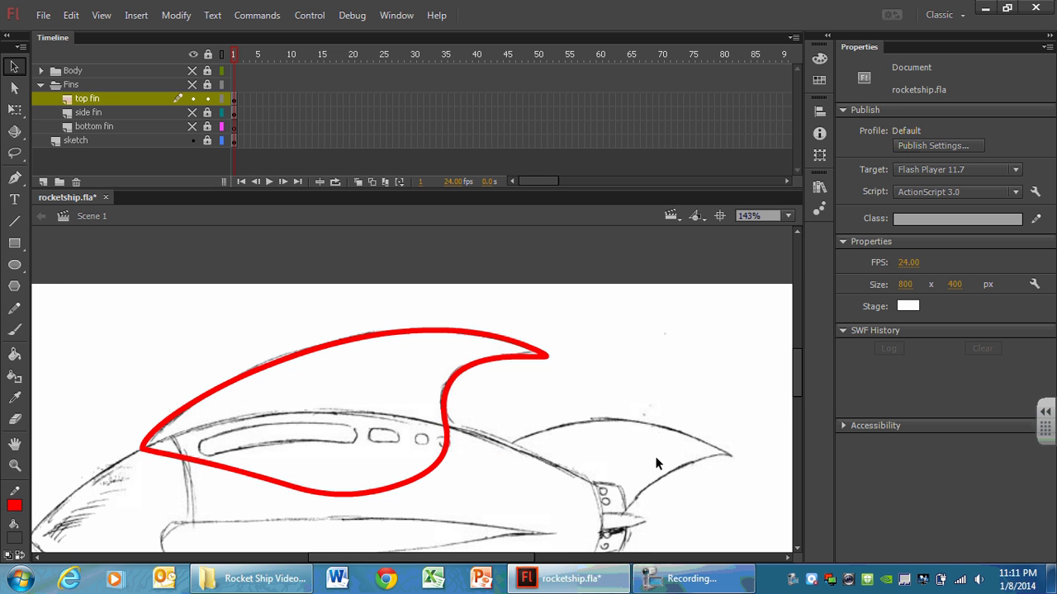
Draw a closed red outline around the upper tail fin with the Pen tool, carrying its base down into the rocket body.
key("h")
left_click_drag(669, 418, 524, 319)
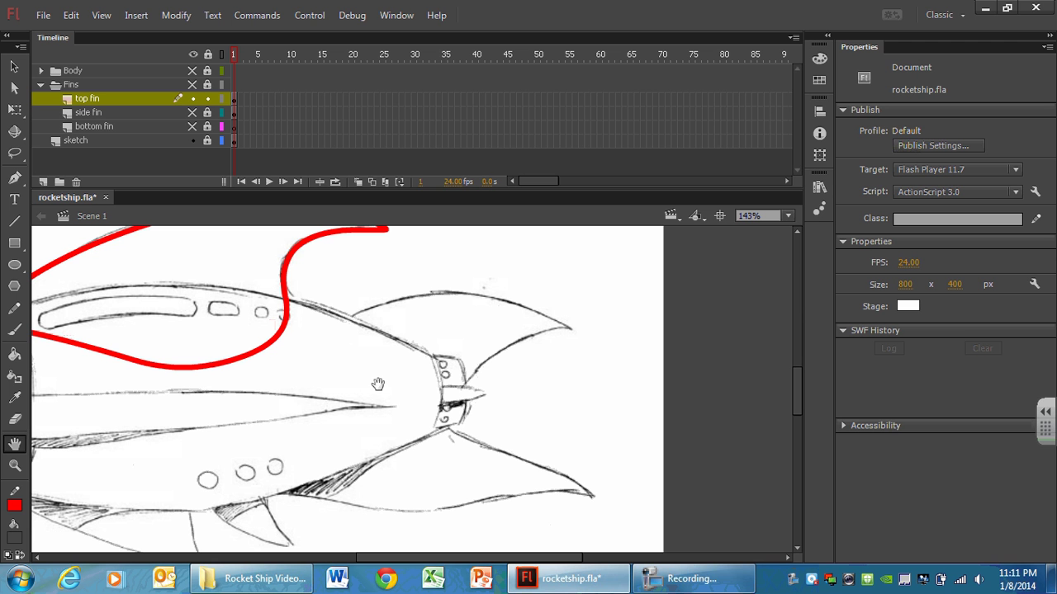
left_click(14, 180)
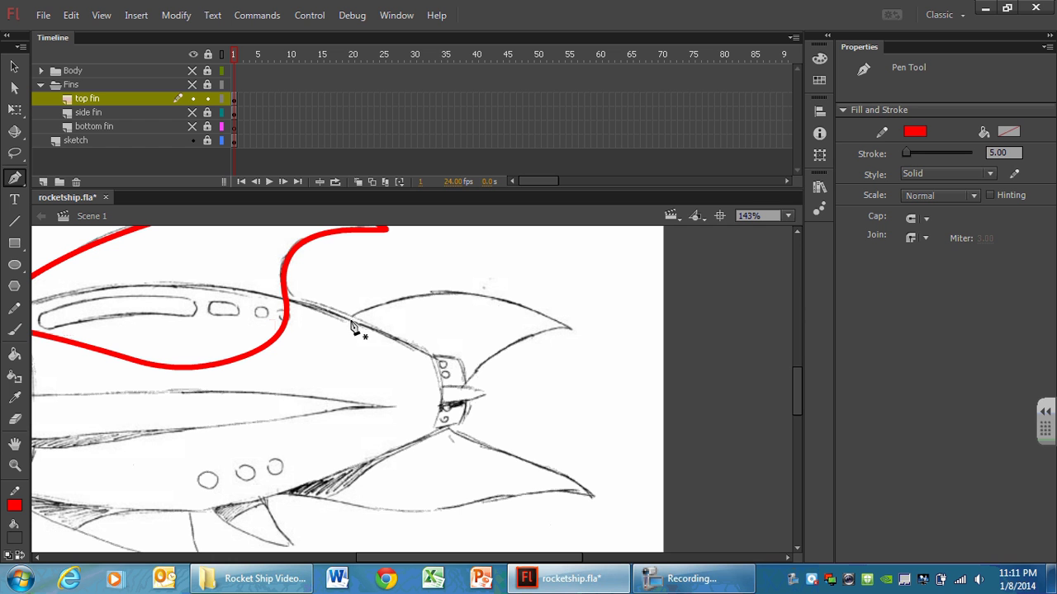
left_click_drag(351, 326, 351, 291)
mouse_move(569, 330)
left_mouse_down()
mouse_move(581, 366)
mouse_move(632, 383)
left_mouse_up()
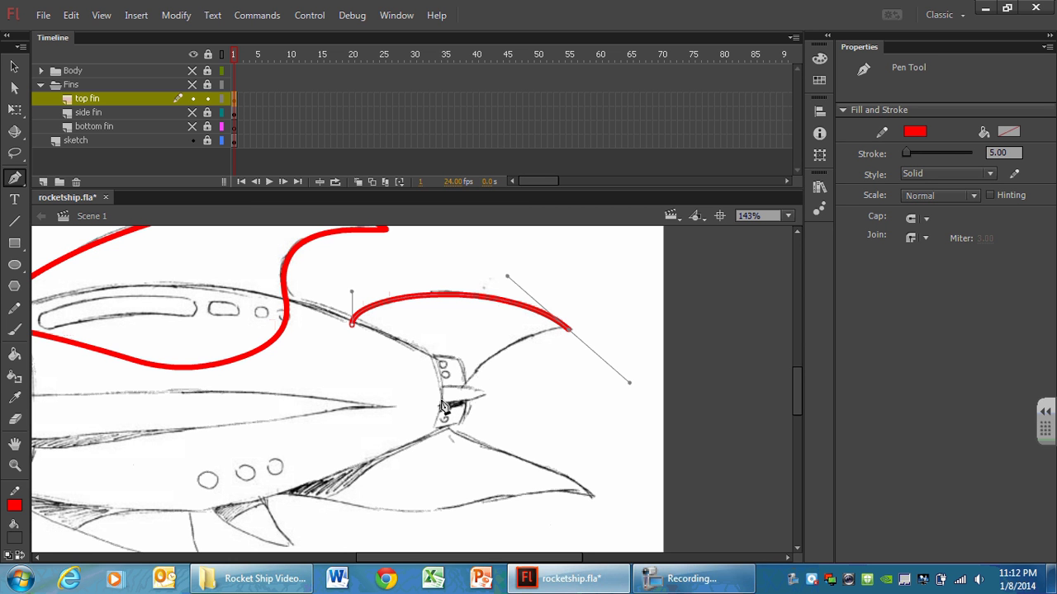
mouse_move(446, 406)
left_mouse_down()
mouse_move(437, 467)
mouse_move(412, 473)
left_mouse_up()
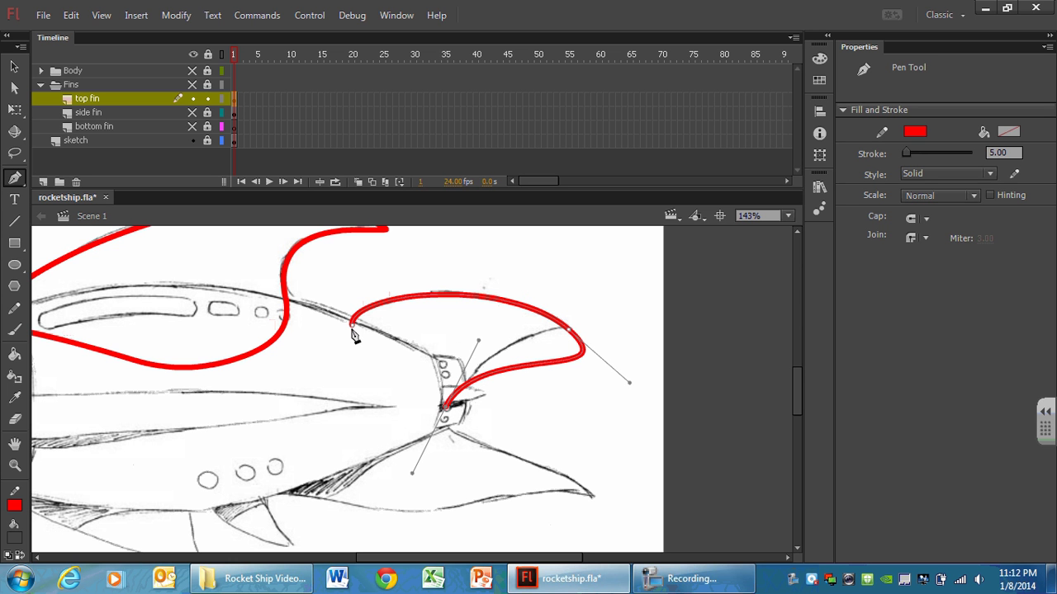
left_click_drag(354, 331, 357, 350)
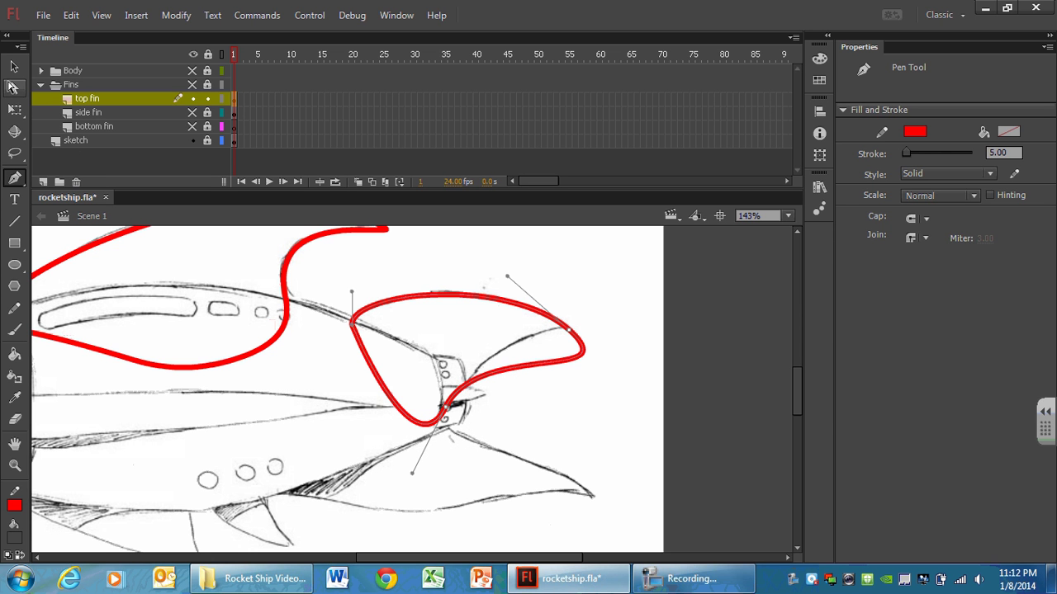
Adjust the curve handles at the upper tail fin's tip and lower base to fit the sketch, and deselect the outline.
left_click(14, 86)
left_click_drag(562, 337, 594, 355)
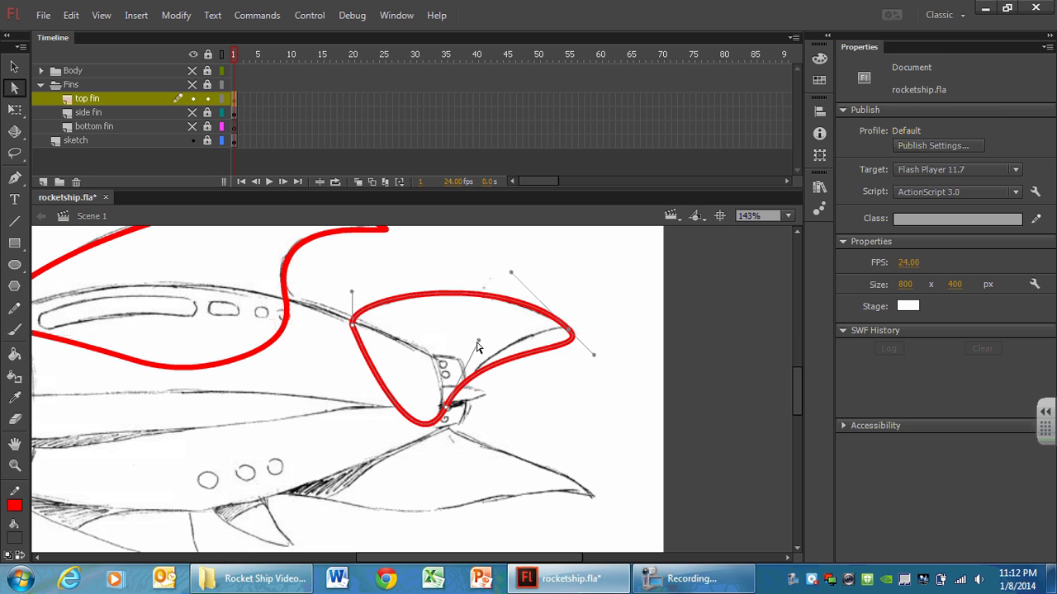
left_click_drag(477, 342, 516, 304)
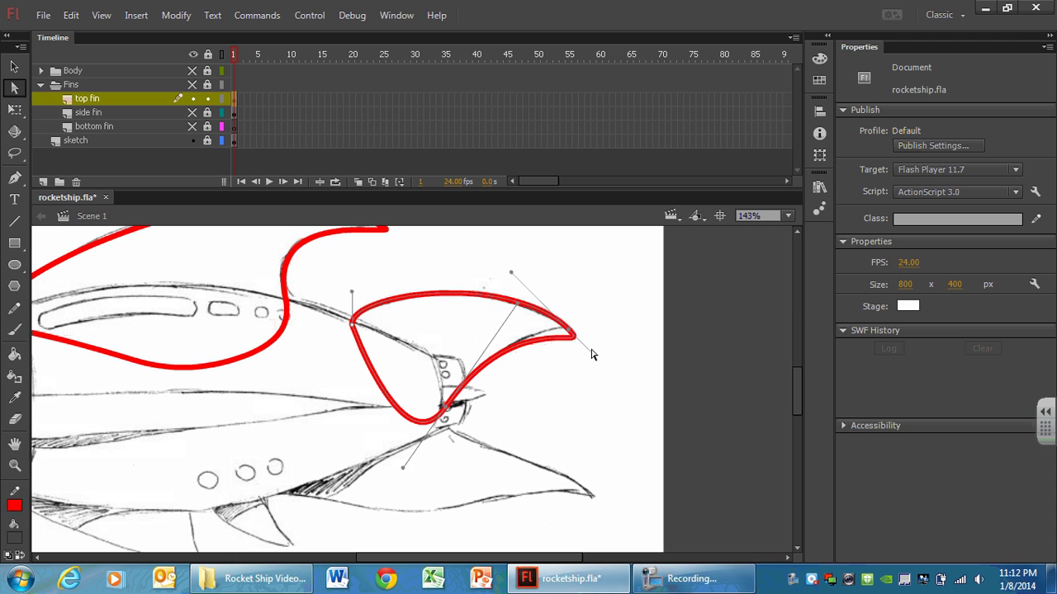
left_click_drag(598, 357, 582, 343)
left_click(398, 270)
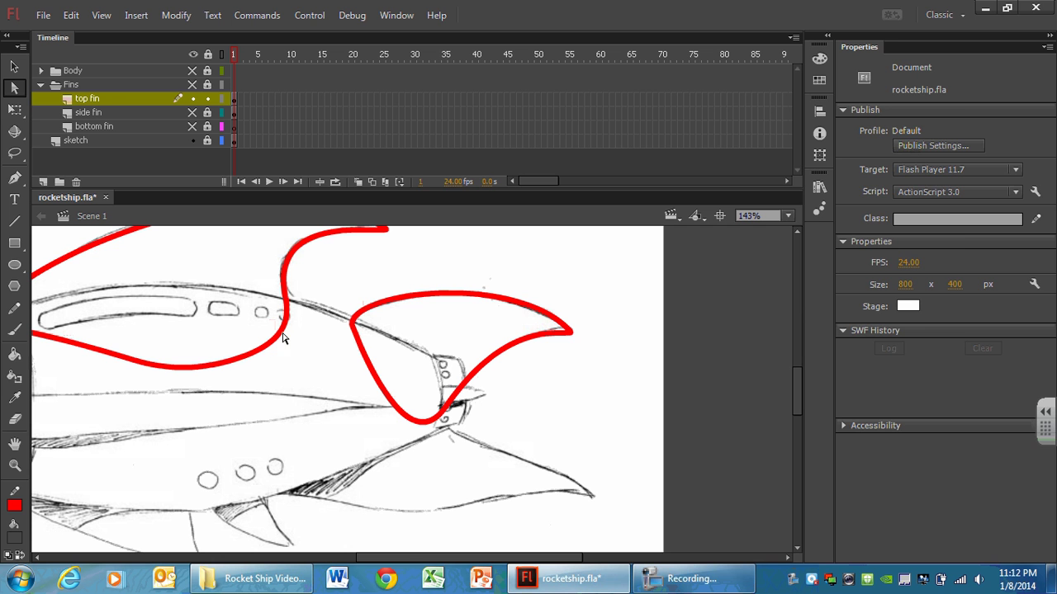
Test-fill the upper tail fin's outline with the Paint Bucket to check that it is closed, and remove the fill.
left_click(14, 354)
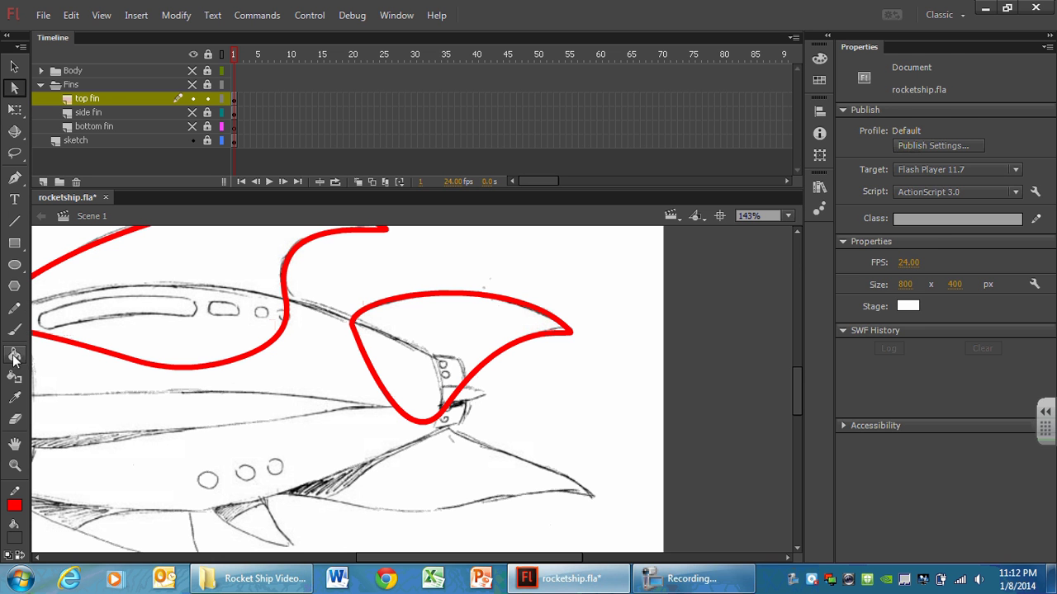
left_click(431, 339)
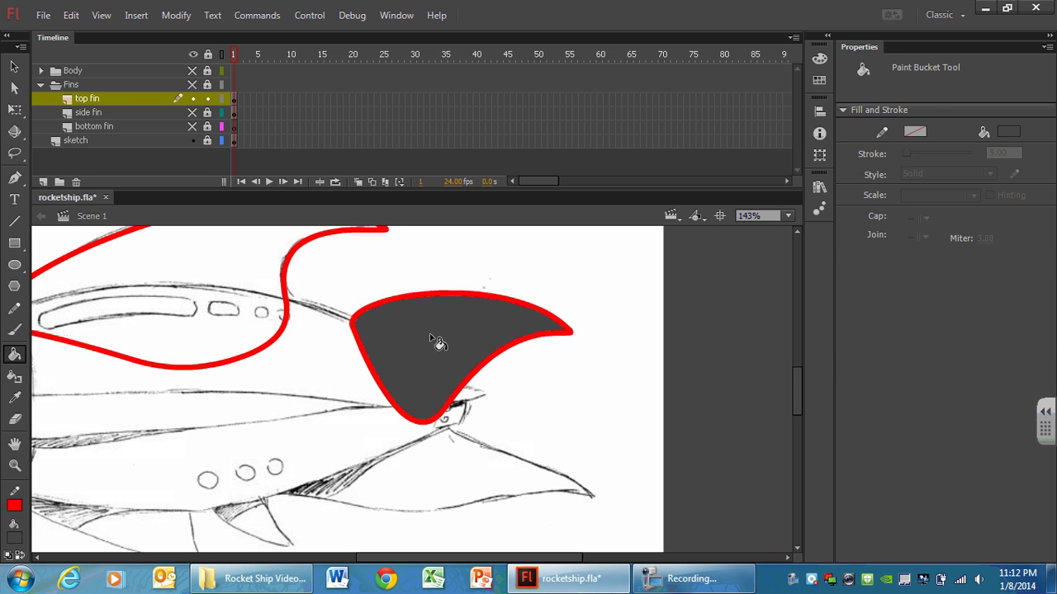
key("v")
left_click(476, 364)
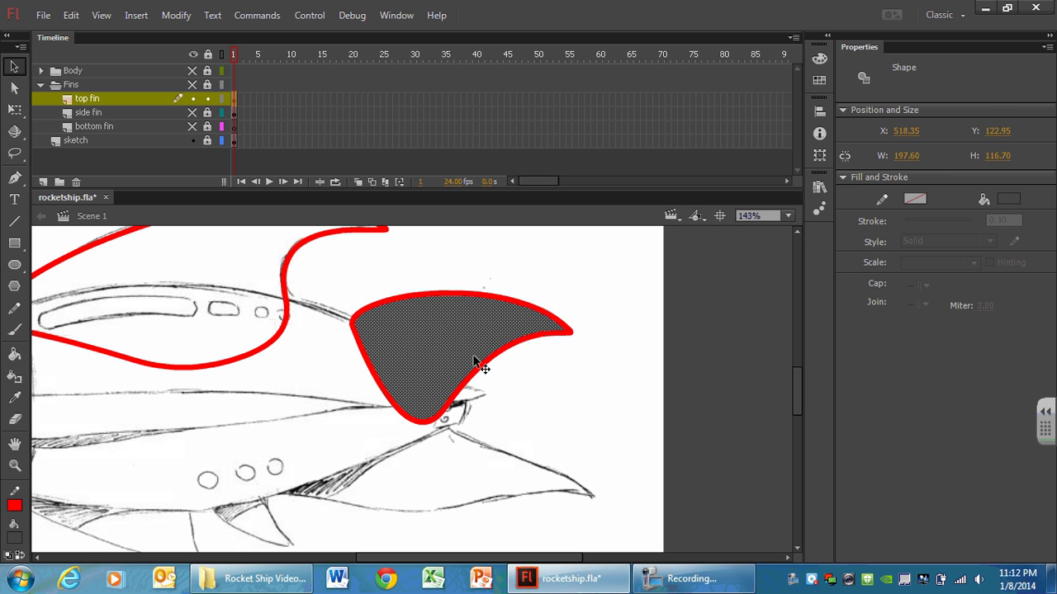
key("Delete")
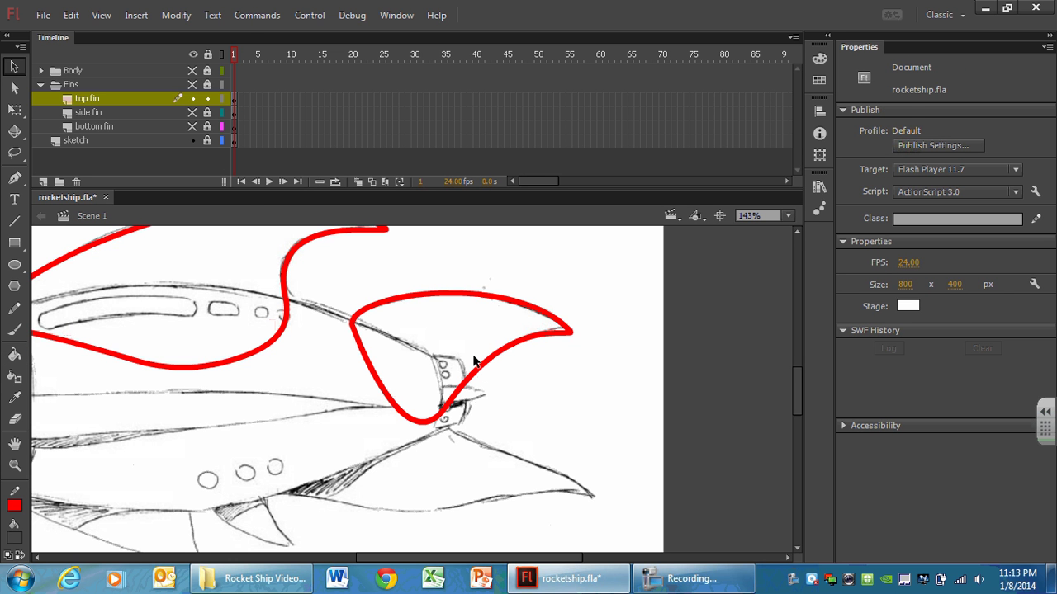
Save the rocketship.fla document and lock the top fin layer.
left_click(41, 18)
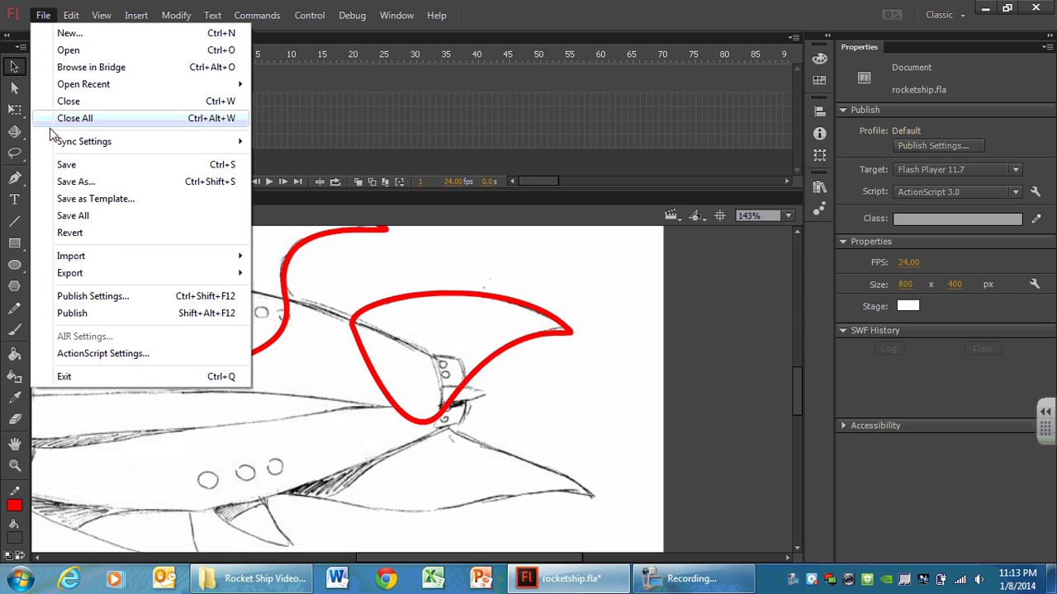
left_click(61, 169)
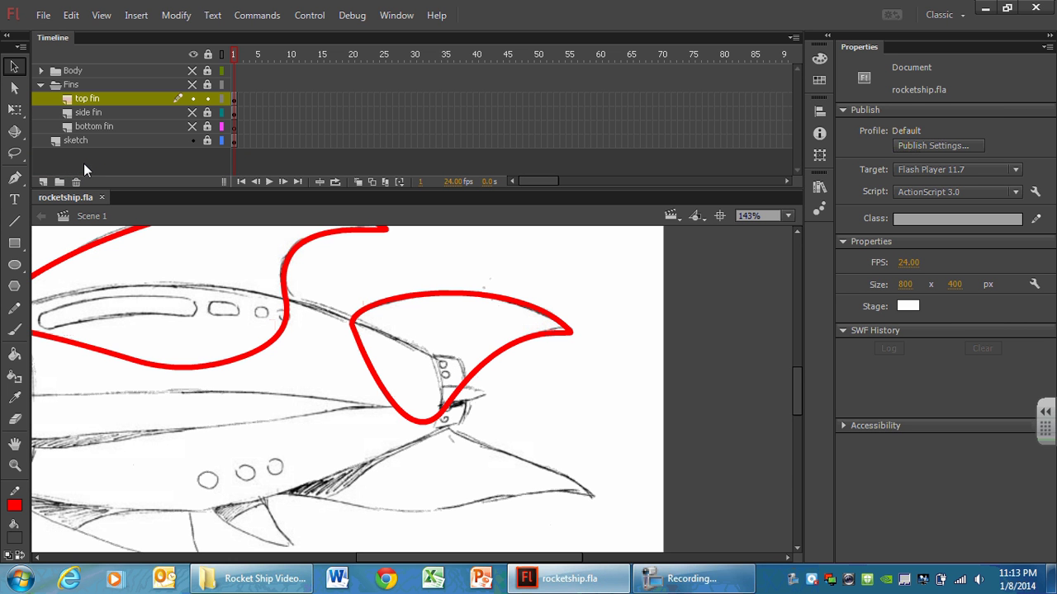
left_click(206, 98)
Show and unlock the bottom fin layer and make it the active layer.
left_click(14, 444)
left_click_drag(190, 442, 330, 317)
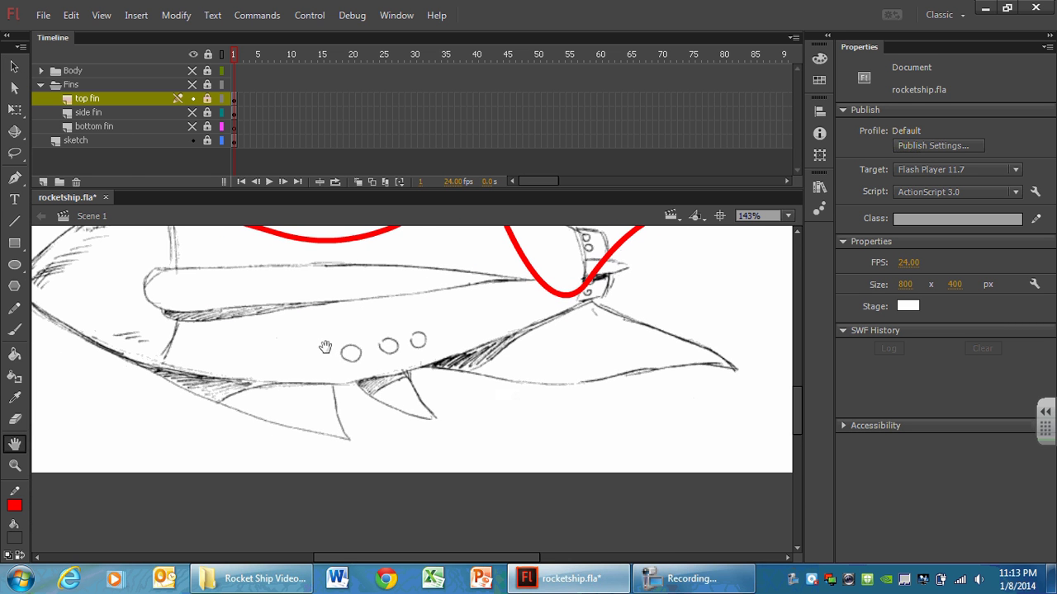
left_click(80, 125)
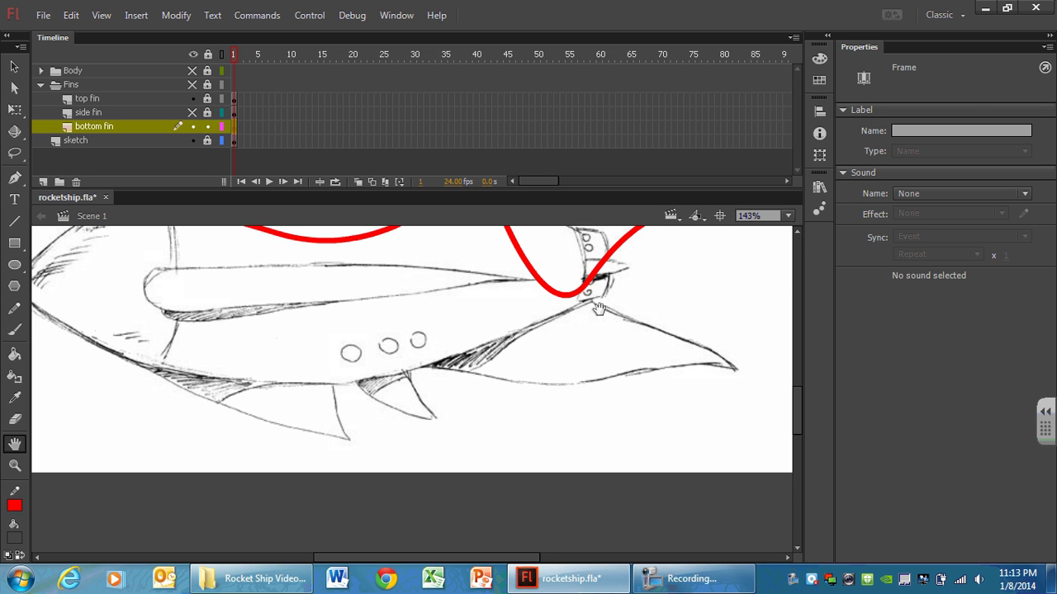
left_click(87, 96)
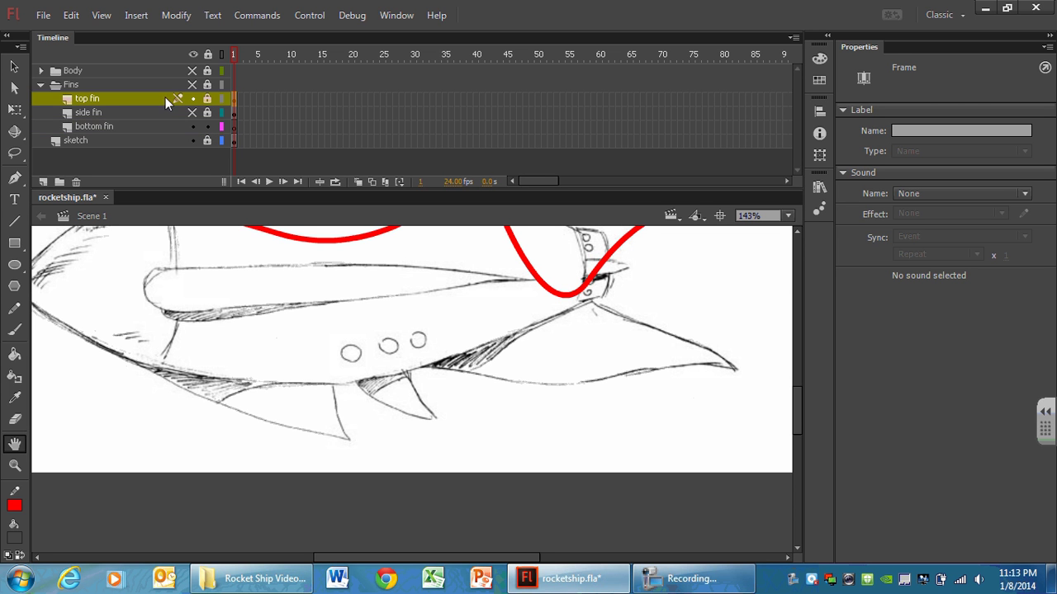
left_click(98, 125)
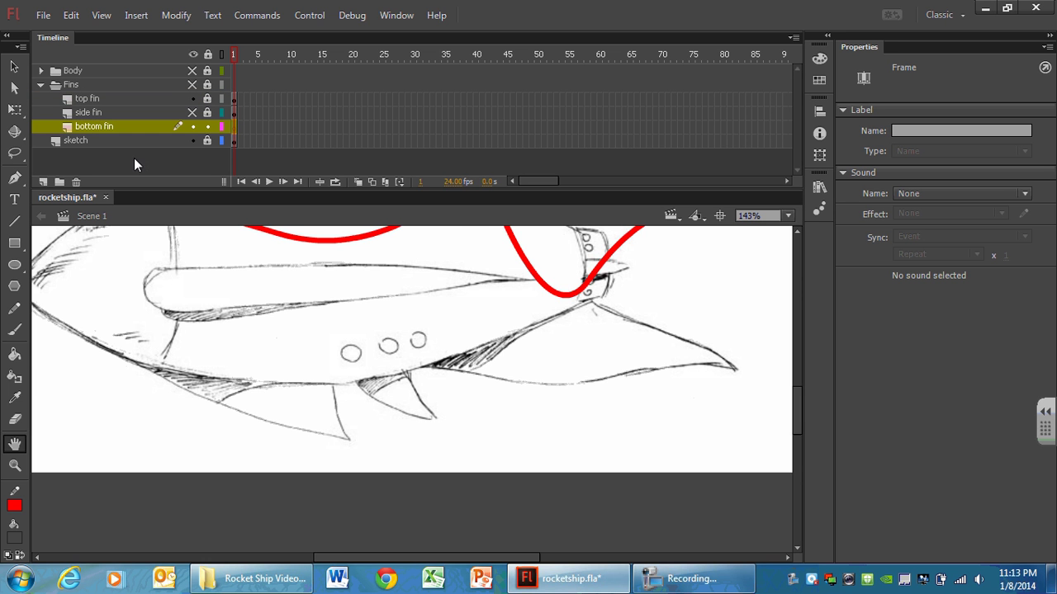
Draw a closed red outline around the lower tail fin with the Pen tool on the bottom fin layer.
left_click_drag(644, 342, 516, 348)
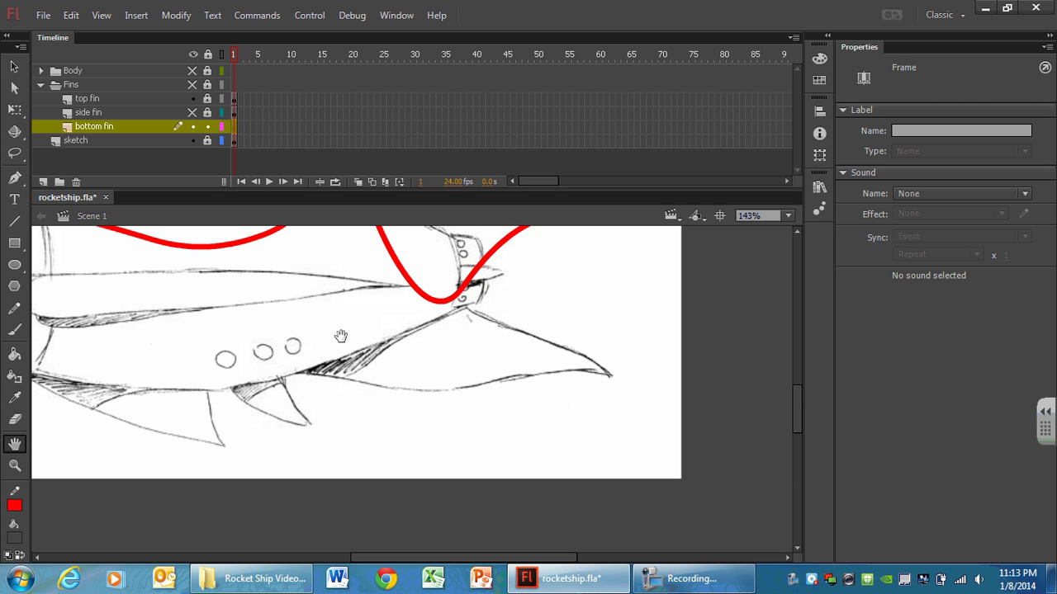
left_click(14, 178)
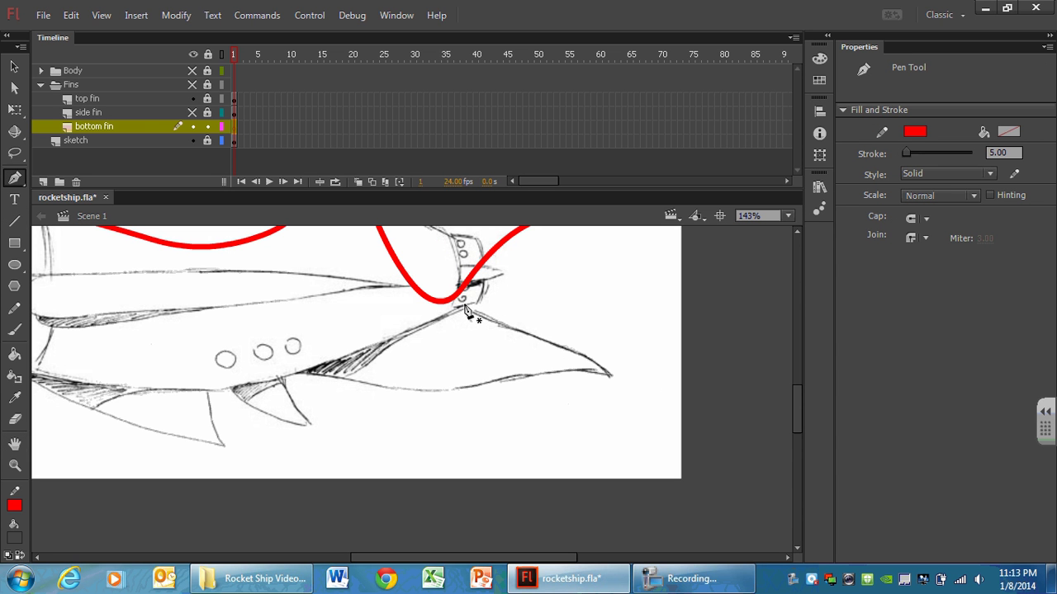
left_click_drag(463, 305, 503, 305)
left_click_drag(503, 304, 503, 304)
left_click_drag(608, 376, 619, 398)
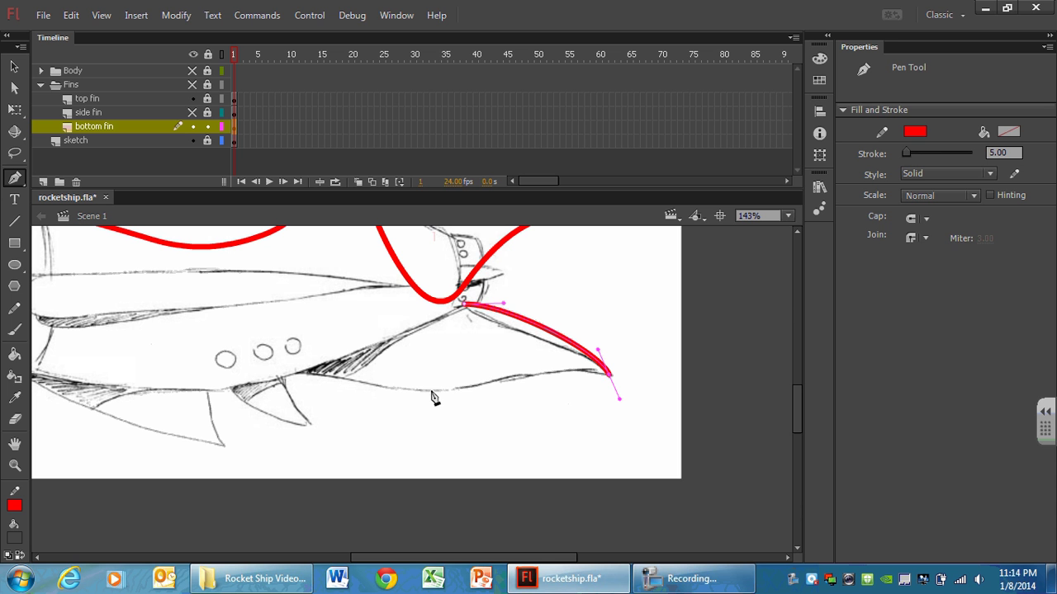
mouse_move(431, 390)
left_mouse_down()
mouse_move(415, 420)
mouse_move(296, 420)
mouse_move(350, 419)
left_mouse_up()
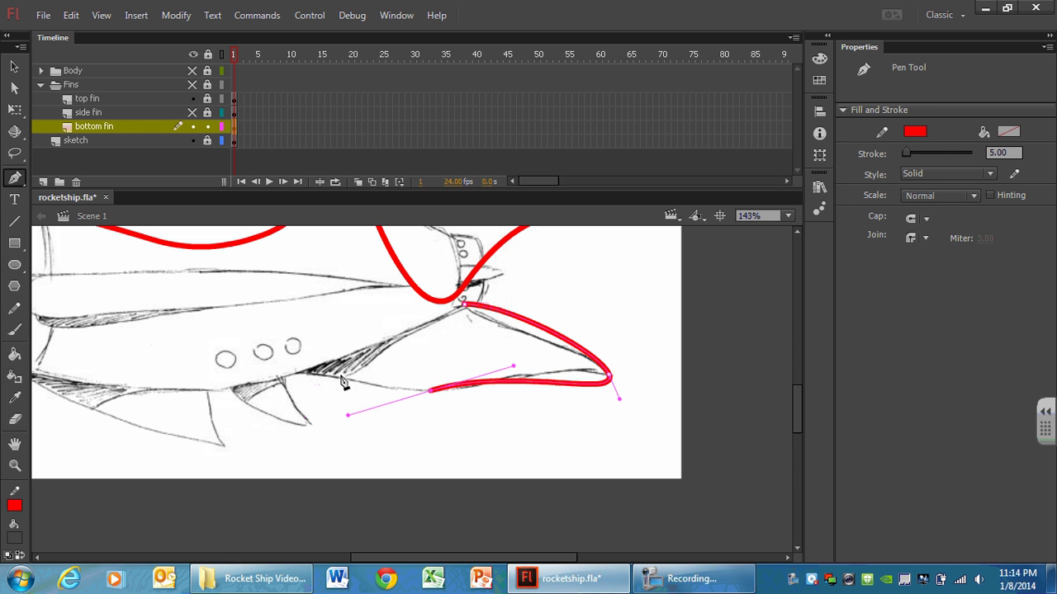
left_click_drag(284, 378, 231, 358)
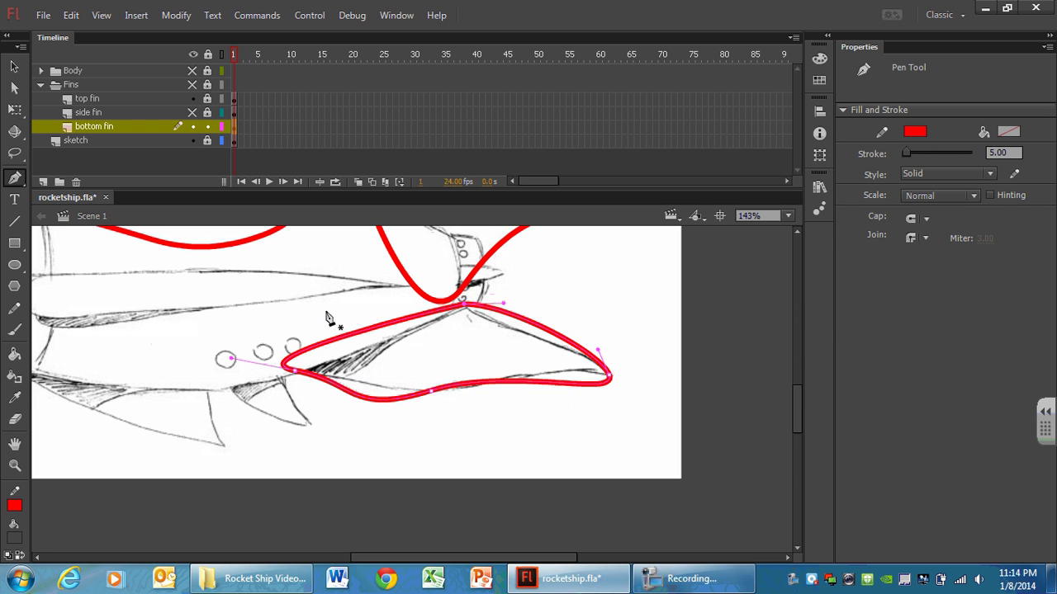
Adjust the curve handles at the lower tail fin's upper corner and rear tip with the Subselection tool to follow the sketch.
left_click(14, 86)
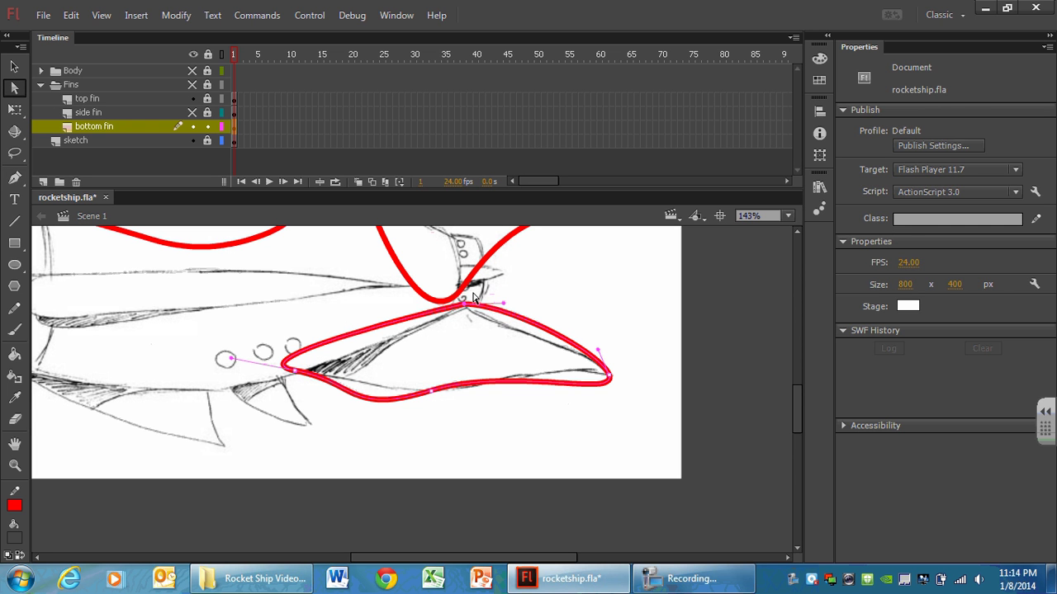
left_click_drag(502, 312, 506, 334)
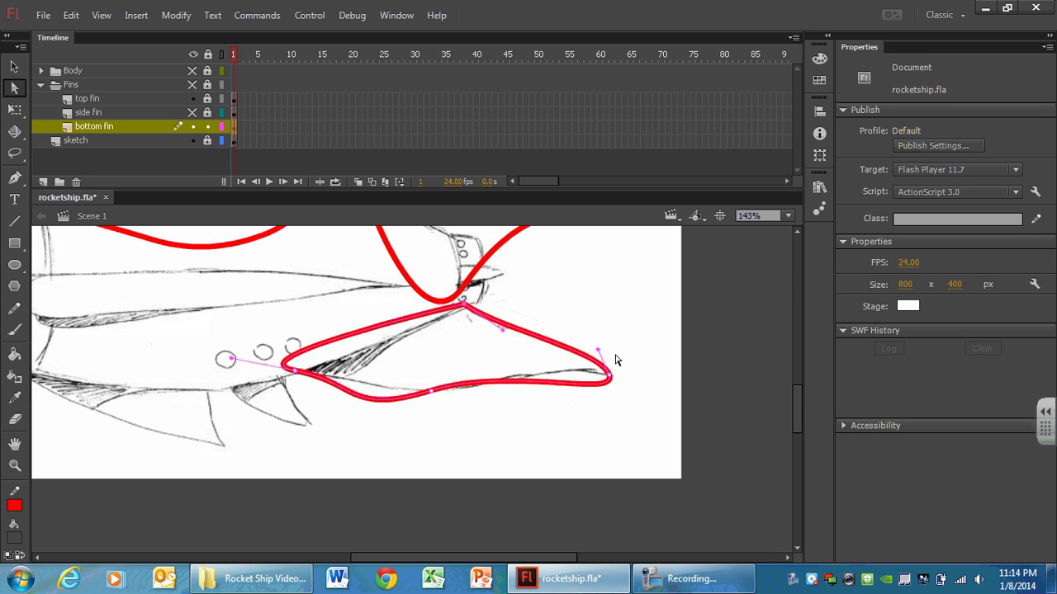
left_click_drag(608, 374, 584, 340)
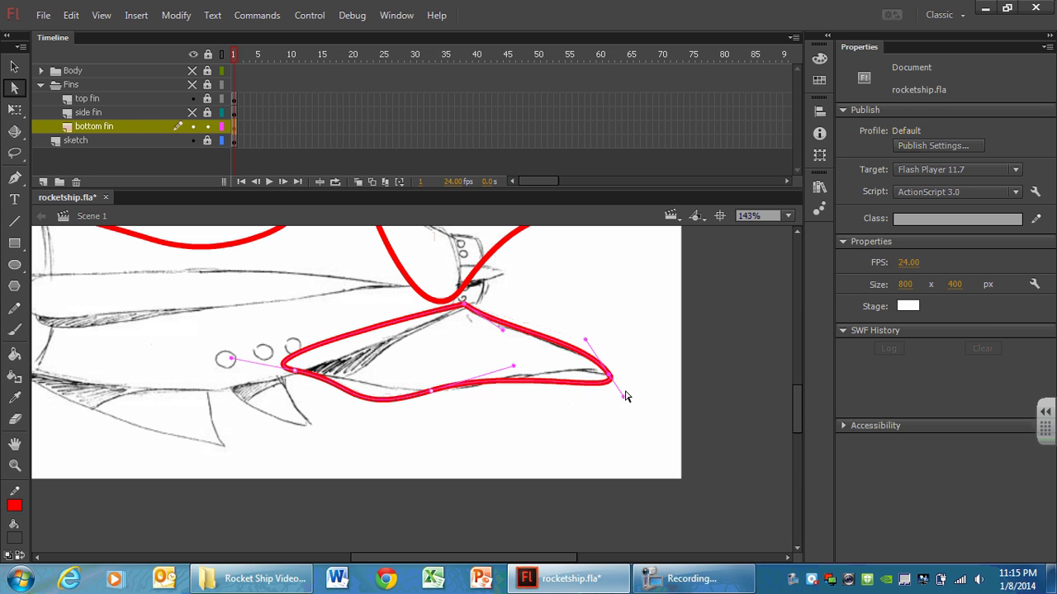
left_click_drag(621, 398, 617, 384)
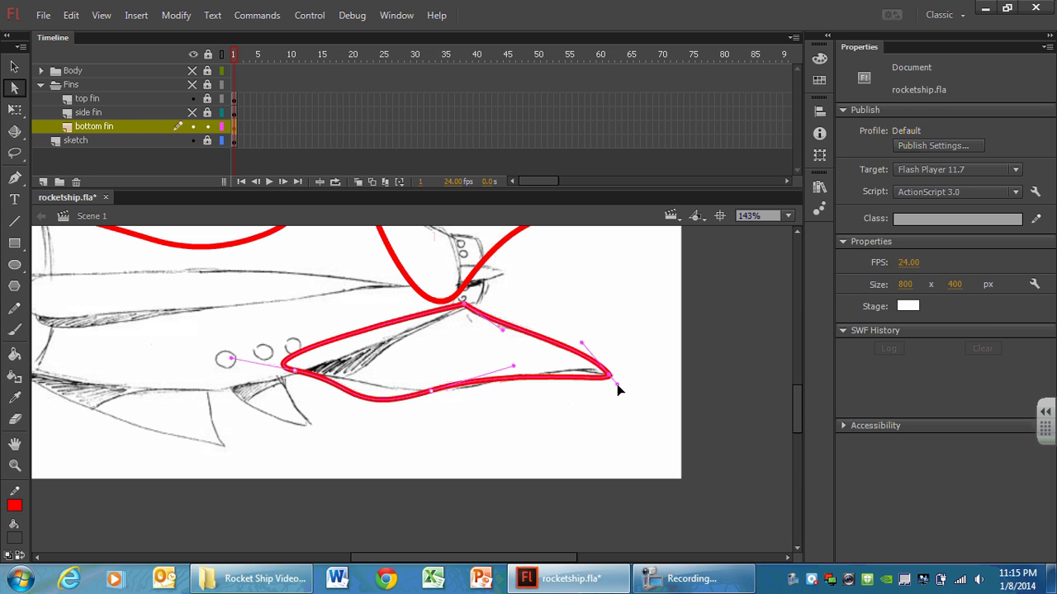
key("ctrl")
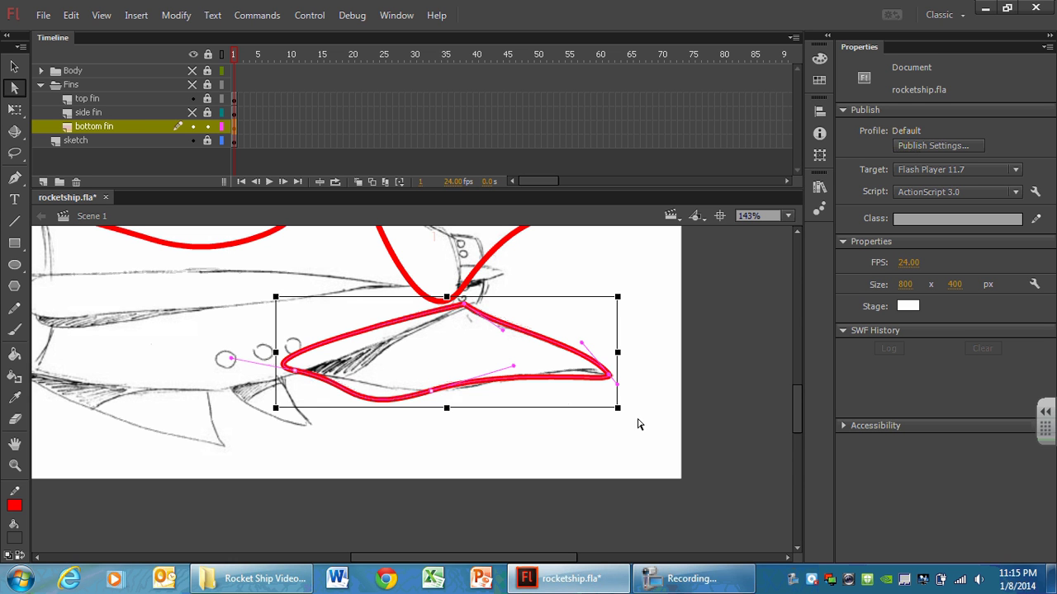
mouse_move(616, 383)
left_mouse_down()
mouse_move(632, 405)
mouse_move(614, 401)
mouse_move(623, 393)
left_mouse_up()
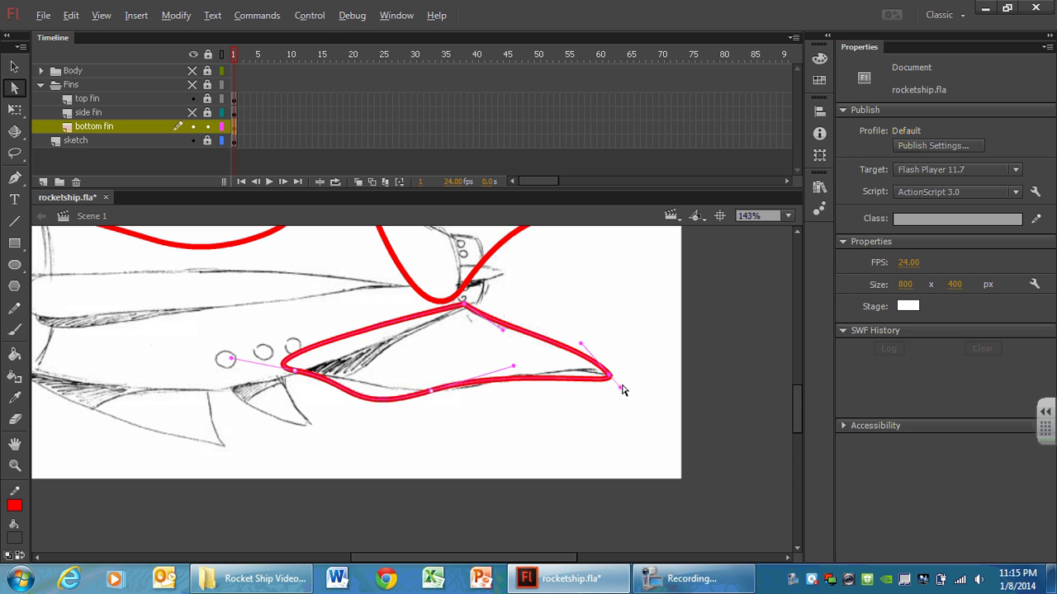
mouse_move(622, 388)
left_mouse_down()
mouse_move(630, 396)
mouse_move(620, 403)
mouse_move(622, 395)
left_mouse_up()
Reshape the lower tail fin's bottom edge by adjusting its path and curve handles to follow the sketched line.
left_click(573, 378)
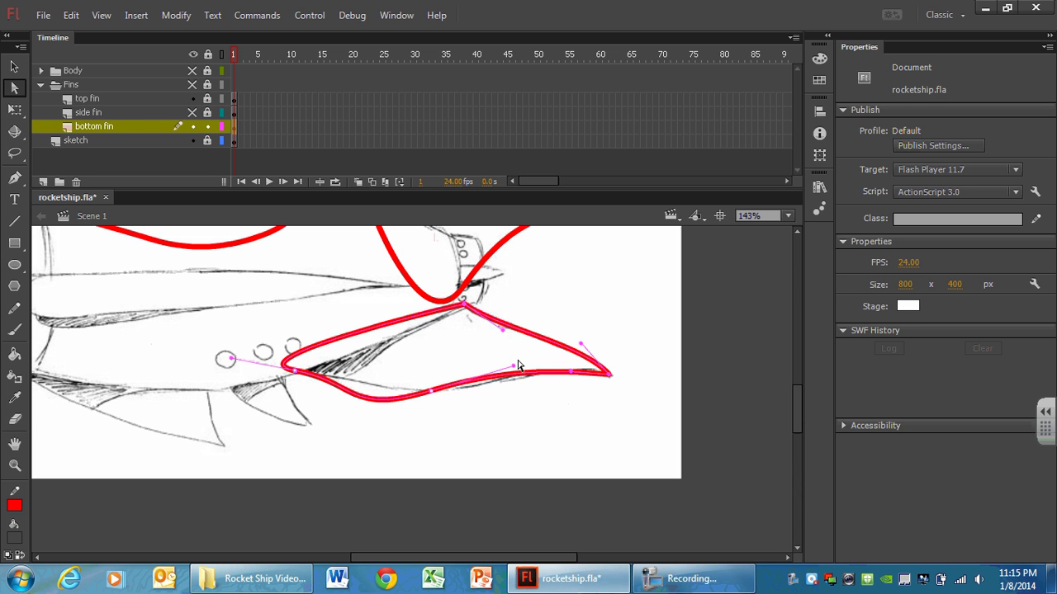
mouse_move(517, 371)
left_mouse_down()
mouse_move(523, 382)
mouse_move(512, 384)
left_mouse_up()
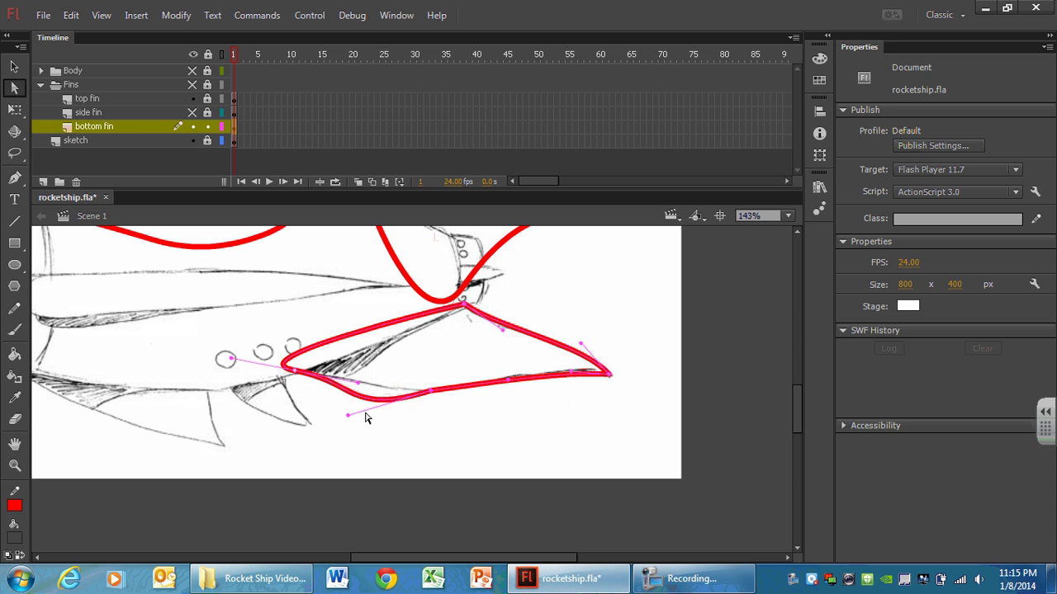
left_click_drag(351, 411, 394, 401)
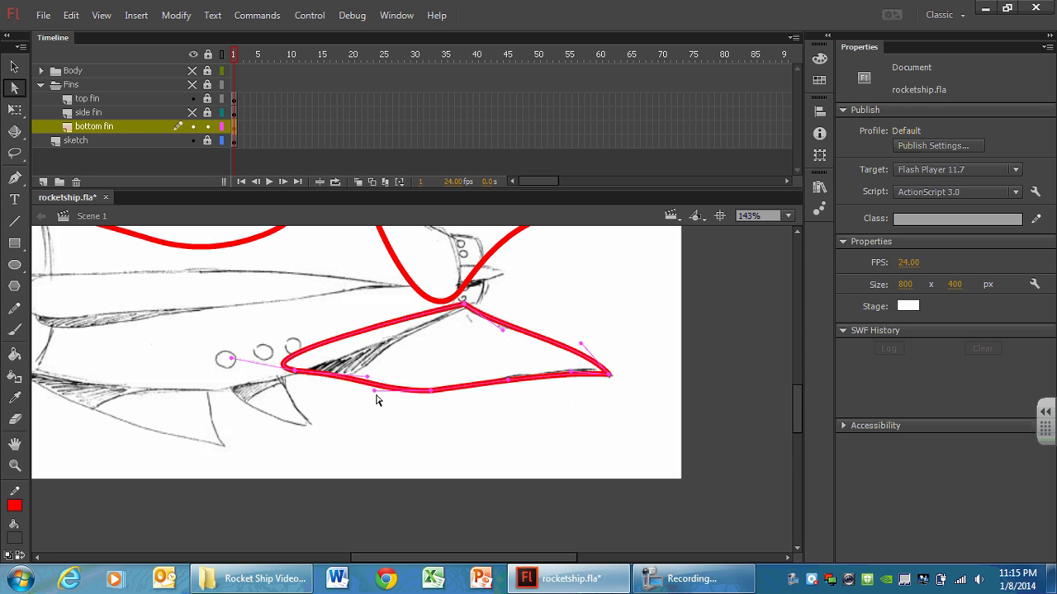
left_click(506, 436)
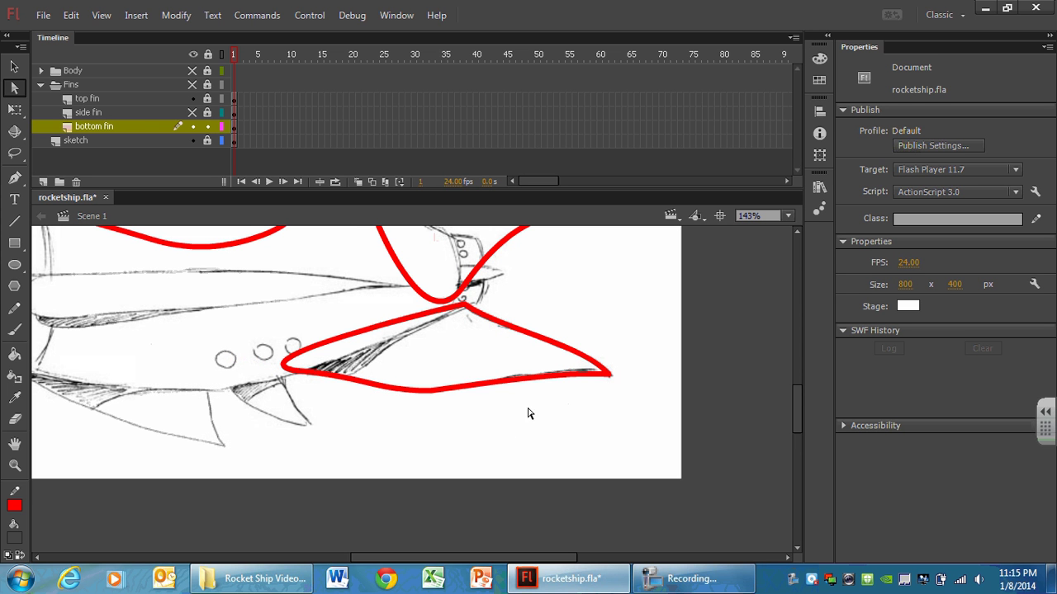
Bend the rear part of the lower tail fin's bottom edge into a smooth curve and round off its lowest corner.
left_click(537, 378)
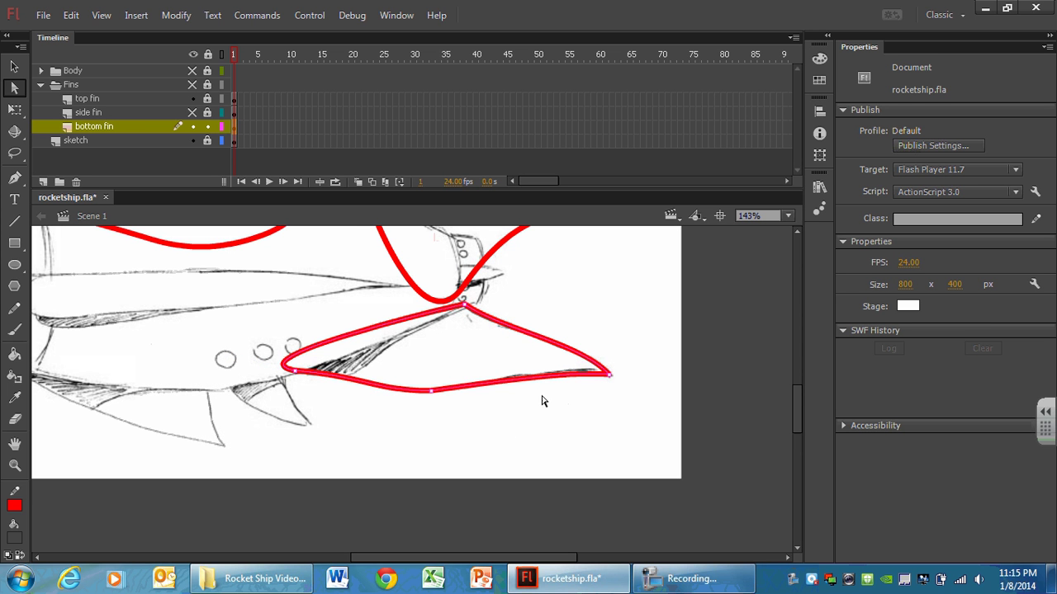
left_click(14, 66)
left_click(512, 427)
left_click_drag(526, 377, 529, 378)
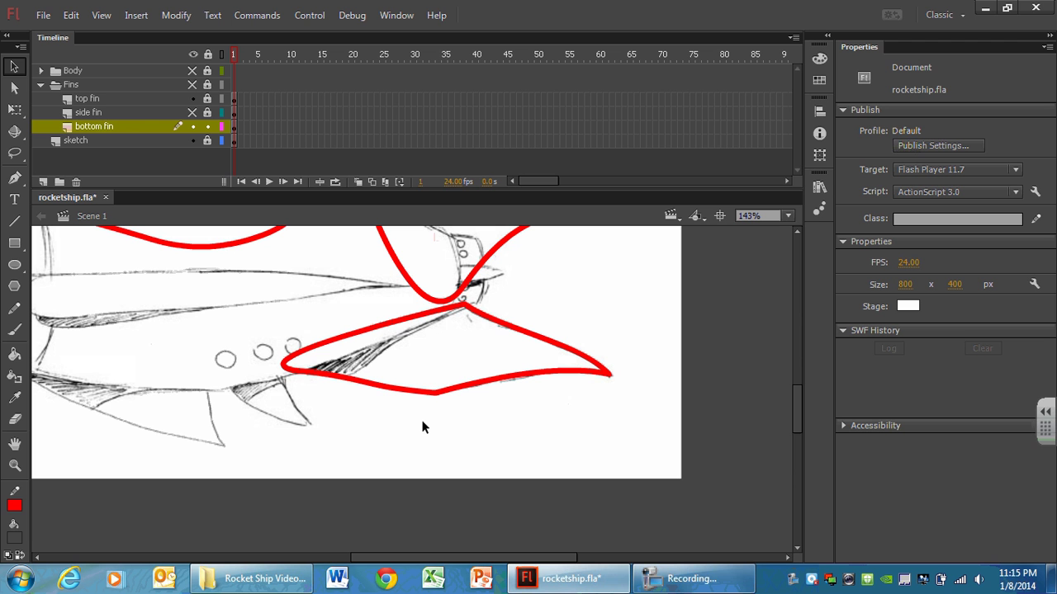
left_click(14, 87)
left_click(434, 394)
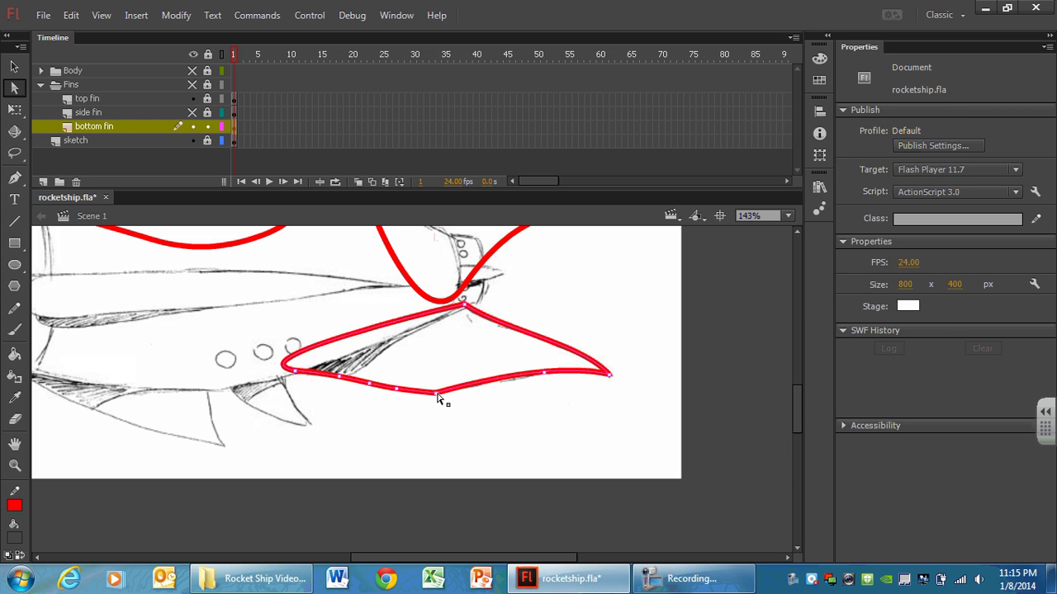
left_click(483, 385)
left_click(577, 452)
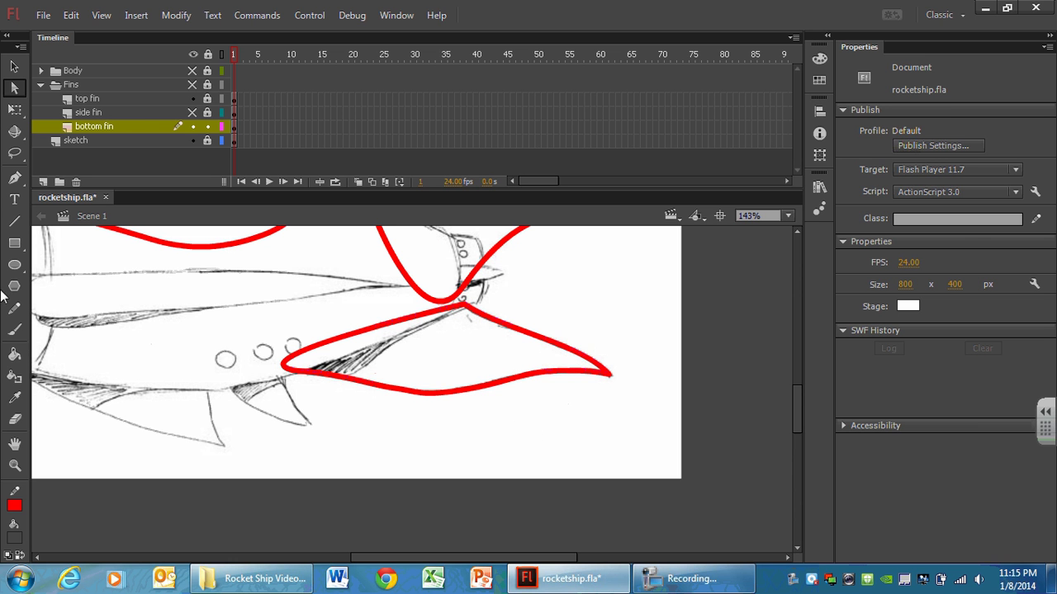
Test-fill the lower tail fin's outline with the Paint Bucket to check that it is closed, and delete the fill.
left_click(14, 353)
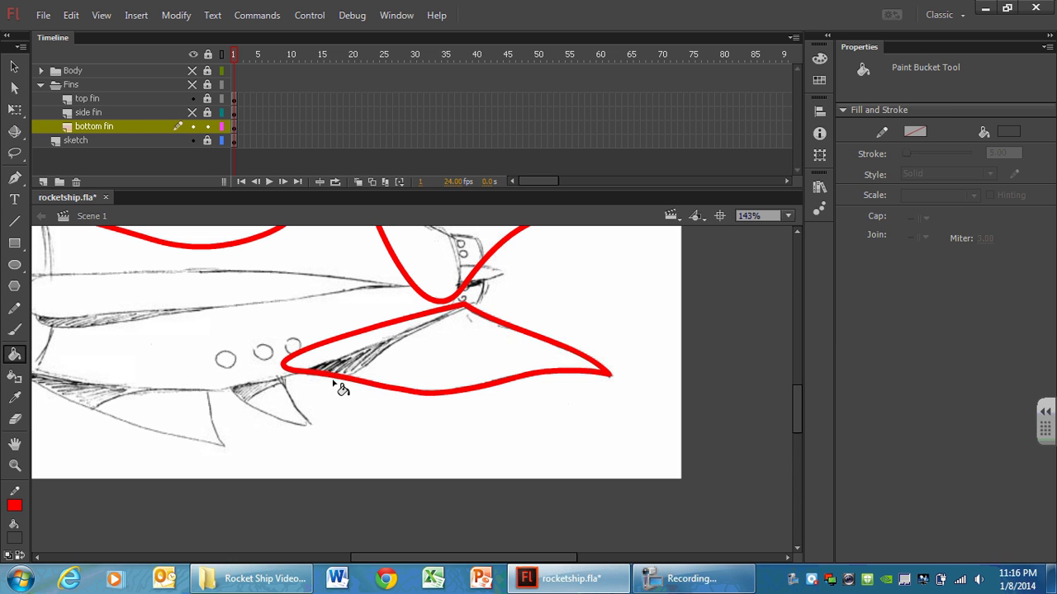
left_click(450, 357)
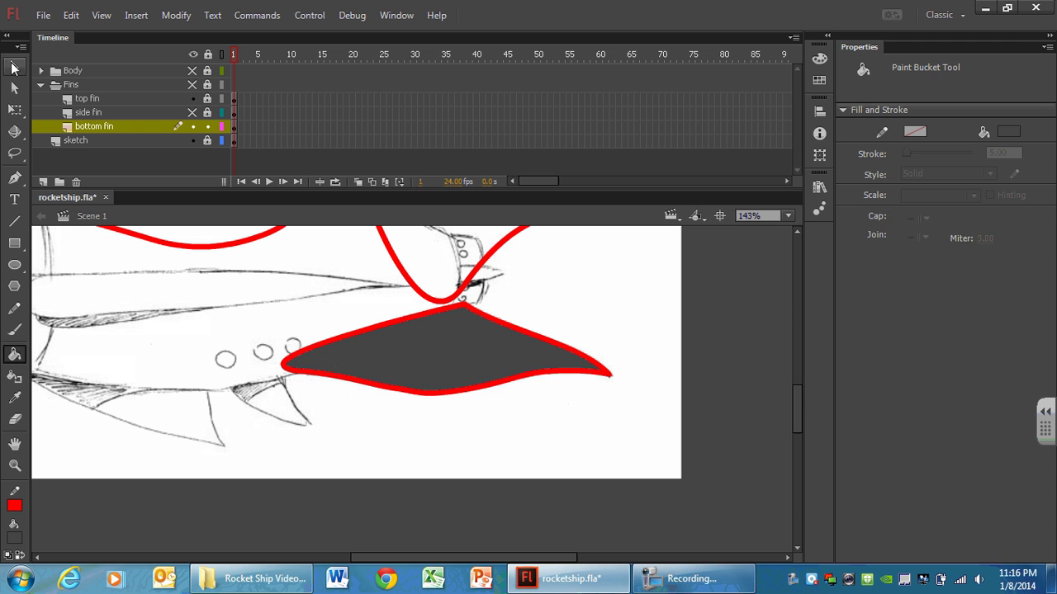
left_click(14, 67)
left_click(481, 373)
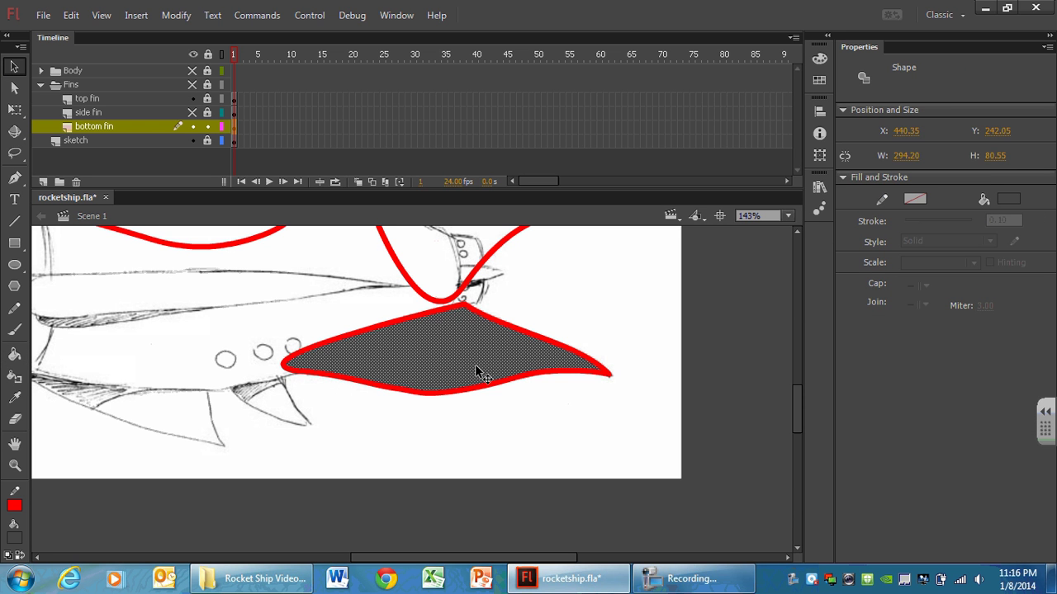
key("Delete")
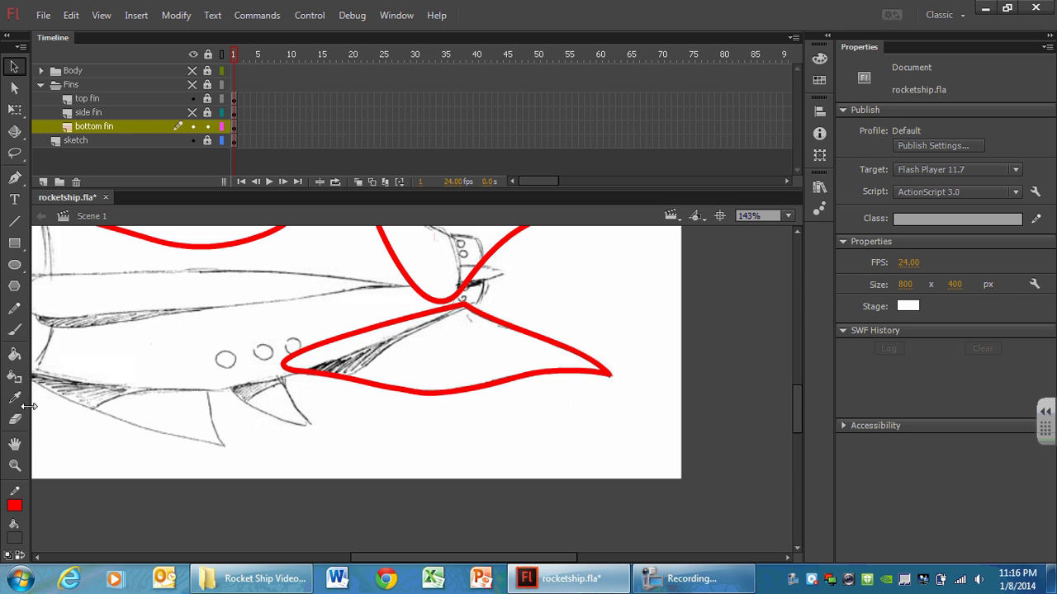
Draw closed red triangles with the Line tool over the two smaller fins under the rocket's body.
left_click(14, 445)
left_click_drag(229, 395, 385, 384)
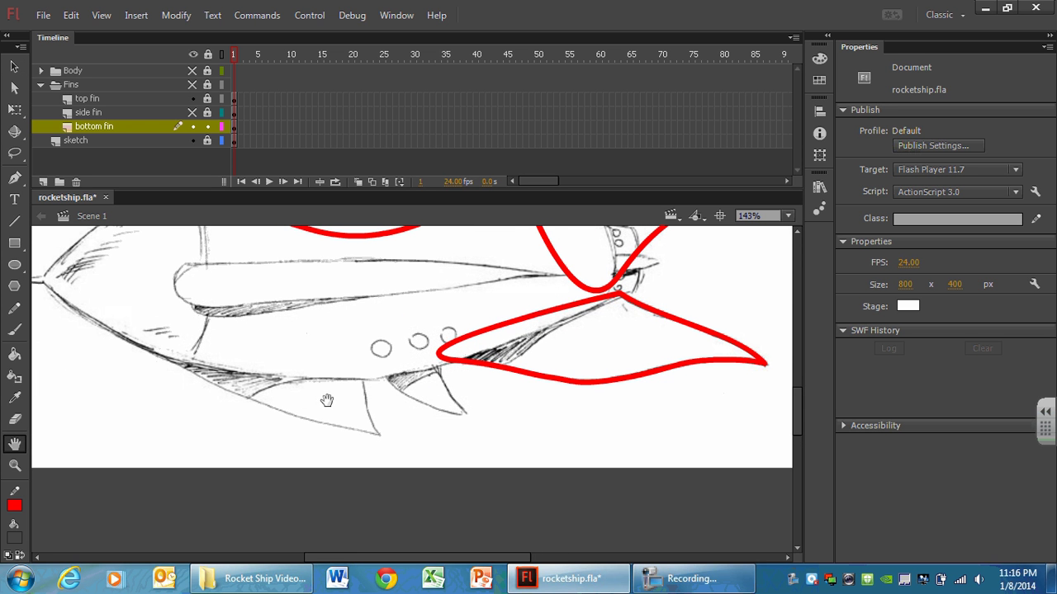
left_click(14, 220)
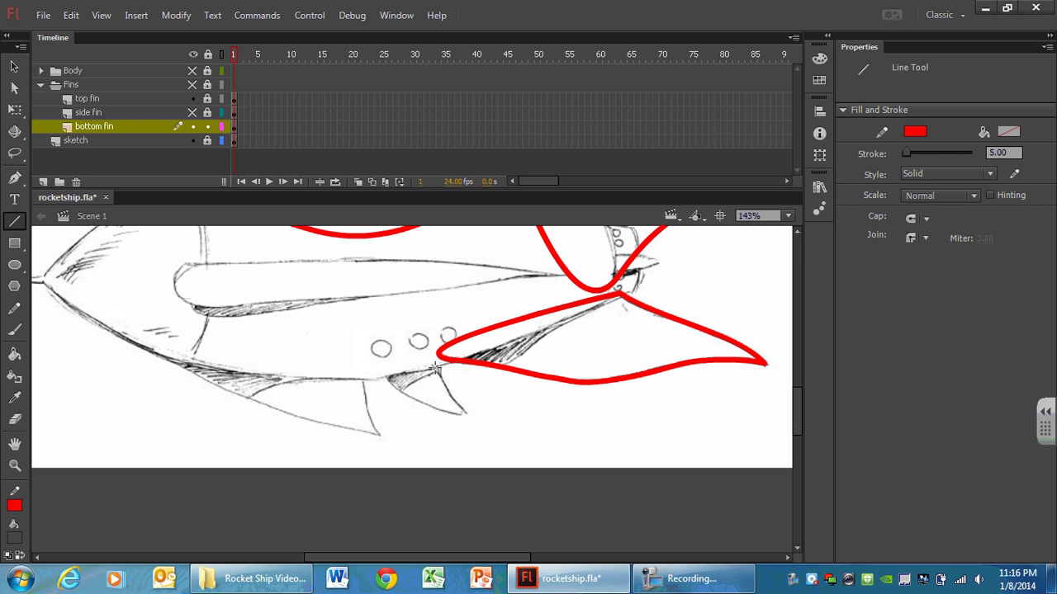
mouse_move(435, 365)
left_mouse_down()
mouse_move(469, 418)
mouse_move(376, 373)
mouse_move(438, 364)
left_mouse_up()
mouse_move(363, 375)
left_mouse_down()
mouse_move(381, 435)
mouse_move(159, 355)
mouse_move(362, 377)
left_mouse_up()
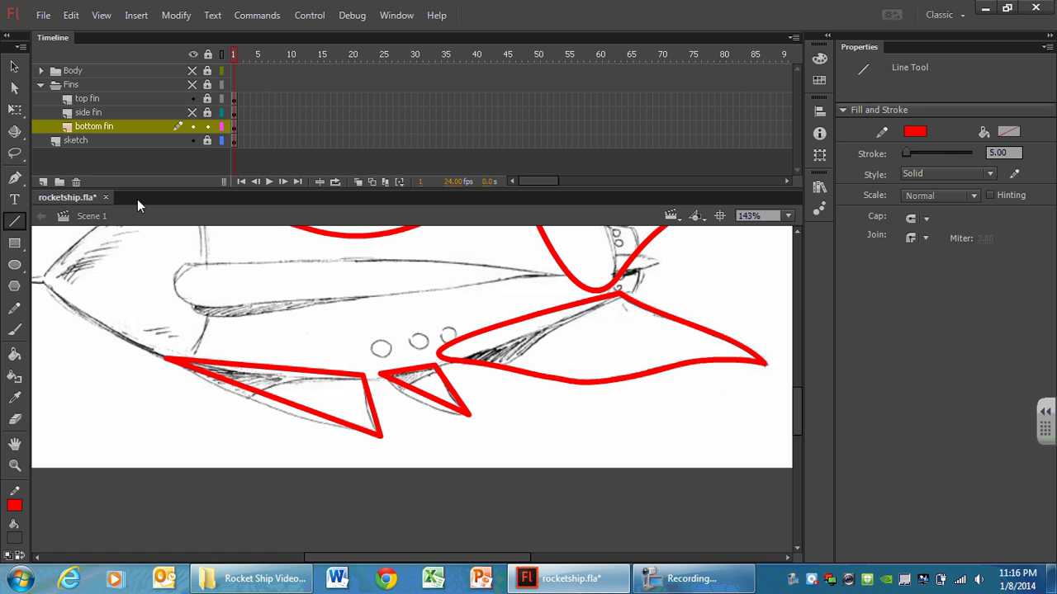
Bend the triangles' outer edges to follow the sketched fins and bulge their top edges upward into the rocket's body.
left_click(14, 66)
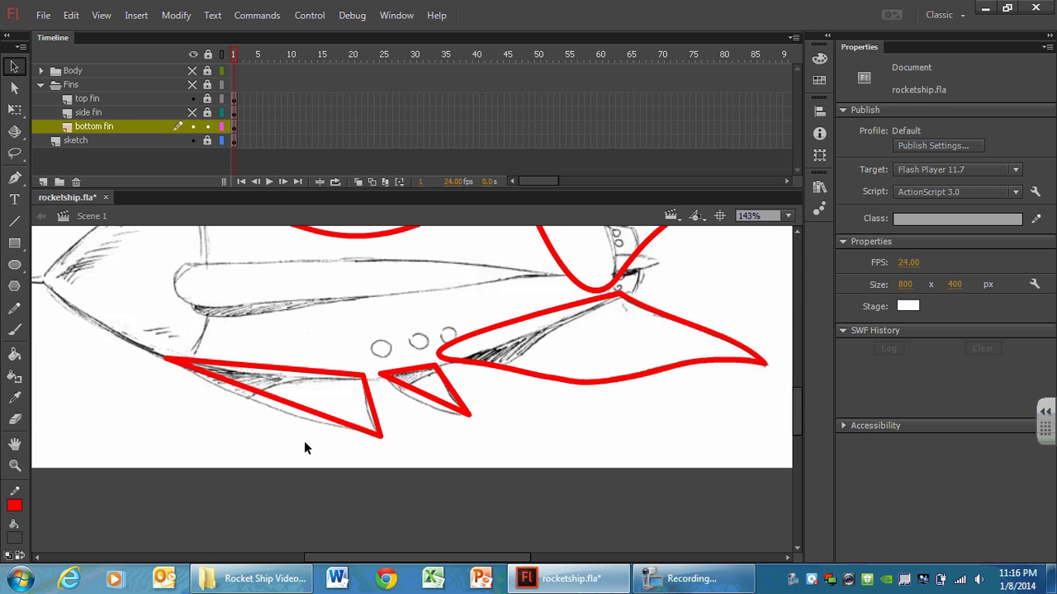
left_click_drag(289, 410, 288, 417)
mouse_move(373, 419)
left_mouse_down()
mouse_move(317, 459)
mouse_move(365, 417)
left_mouse_up()
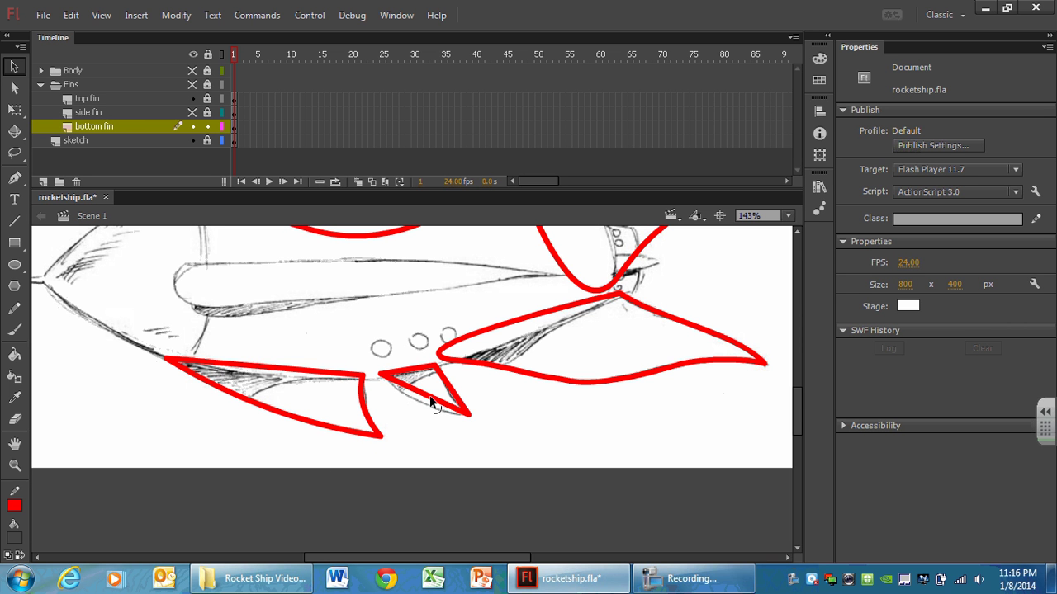
left_click_drag(427, 397, 417, 348)
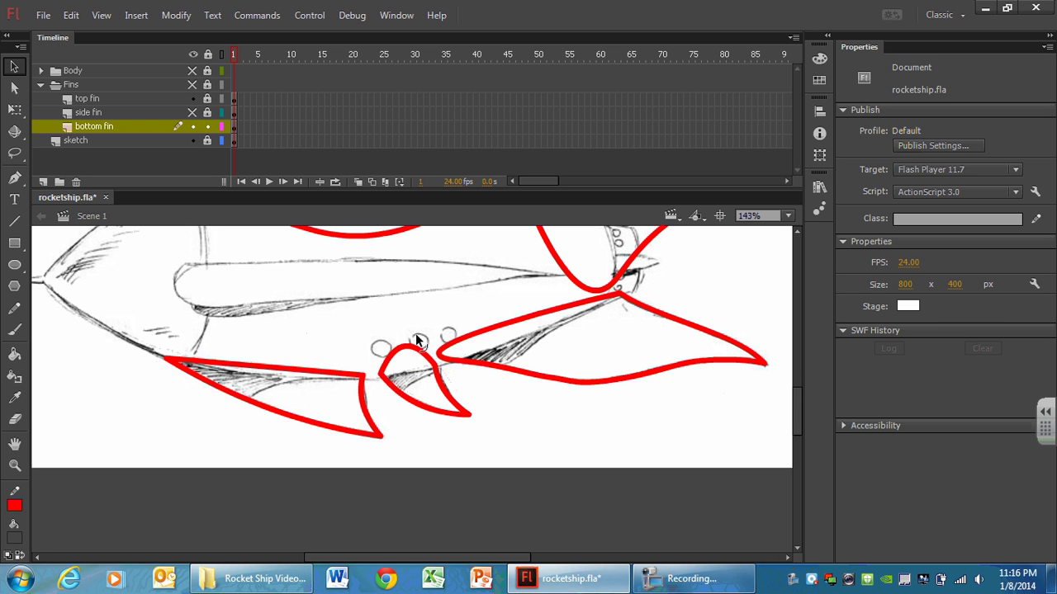
left_click_drag(267, 366, 268, 327)
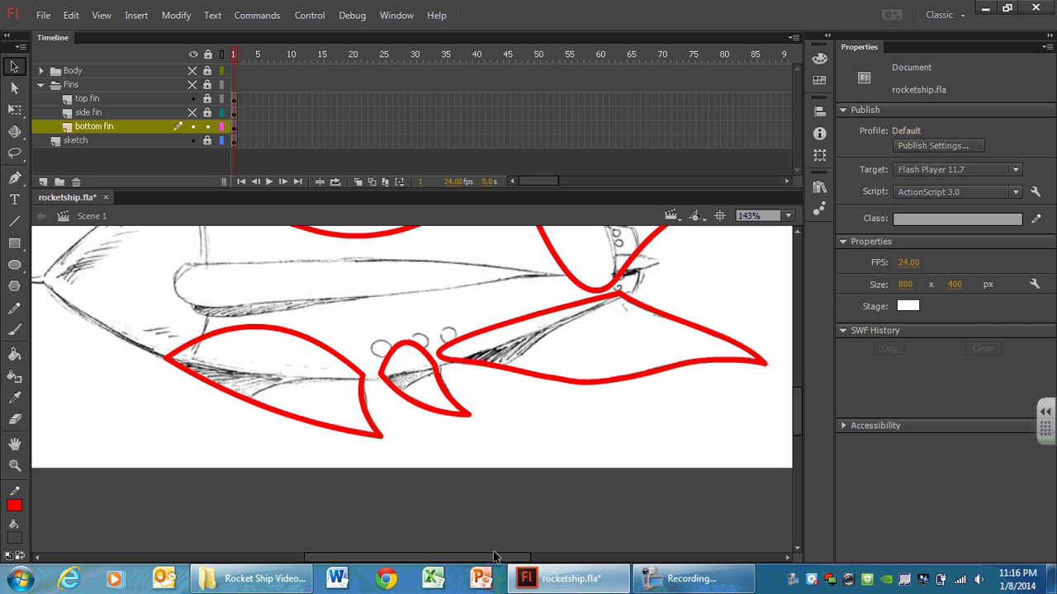
Test-fill the two smaller bottom fins with the Paint Bucket to check that they are closed, and delete both fills.
key("ctrl+minus")
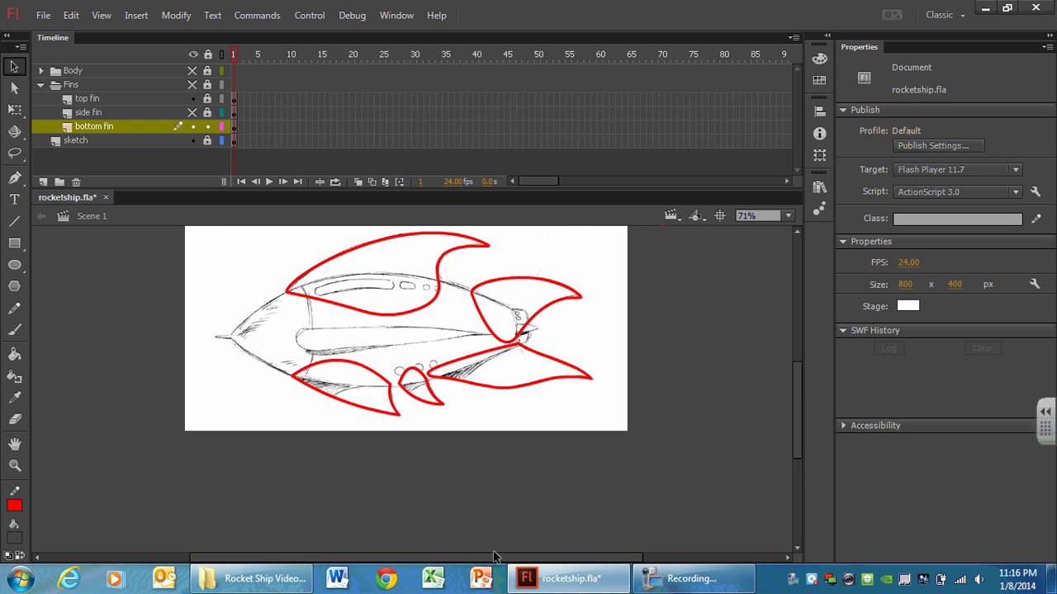
left_click(15, 465)
mouse_move(230, 234)
left_mouse_down()
mouse_move(417, 275)
mouse_move(714, 479)
left_mouse_up()
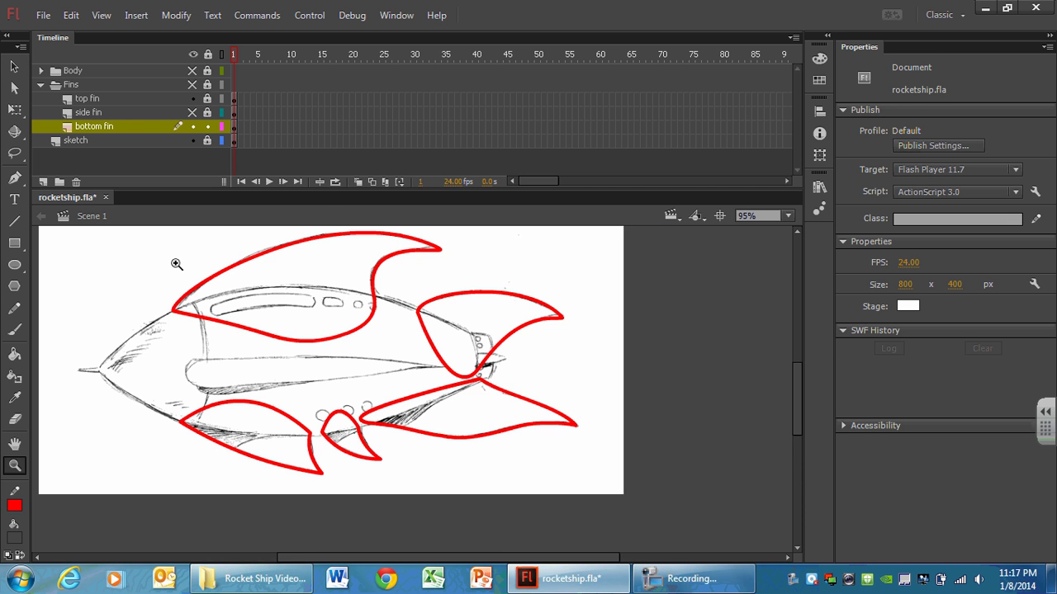
left_click(14, 353)
left_click(275, 437)
left_click(351, 441)
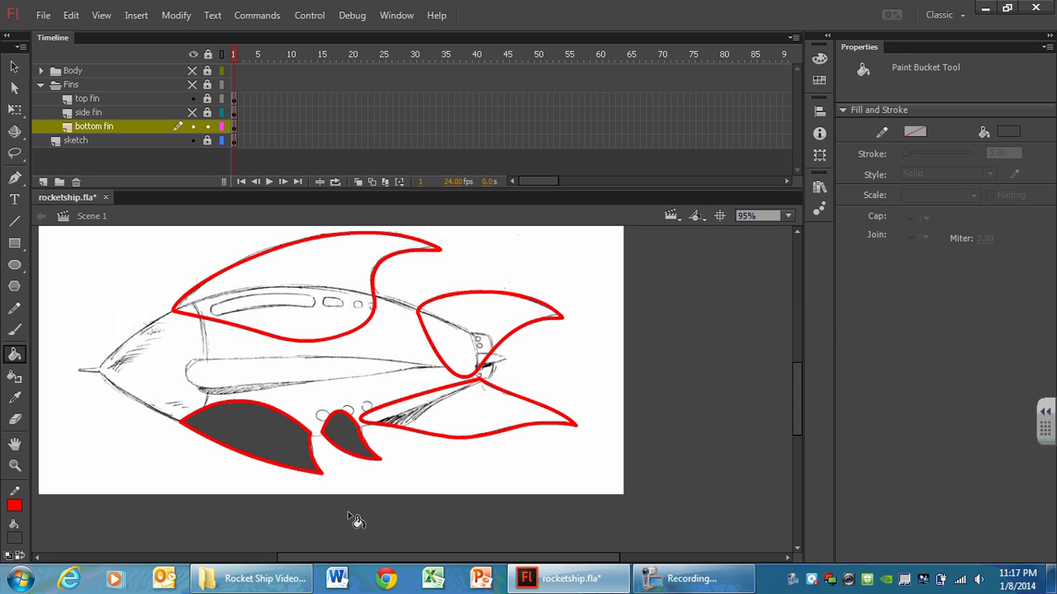
left_click(14, 66)
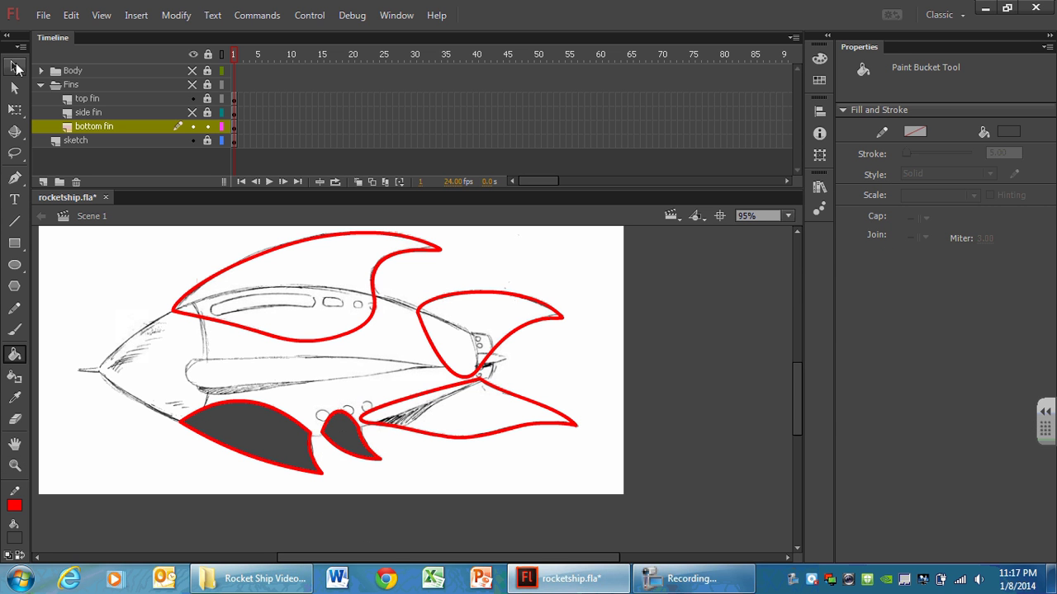
left_click(264, 430)
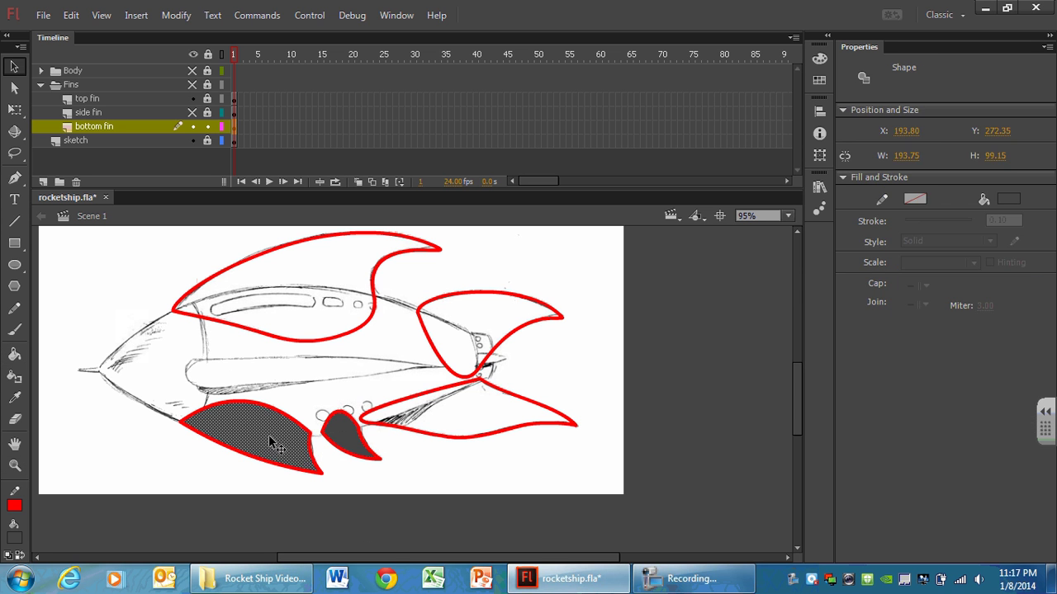
key("Delete")
left_click(348, 435)
key("Delete")
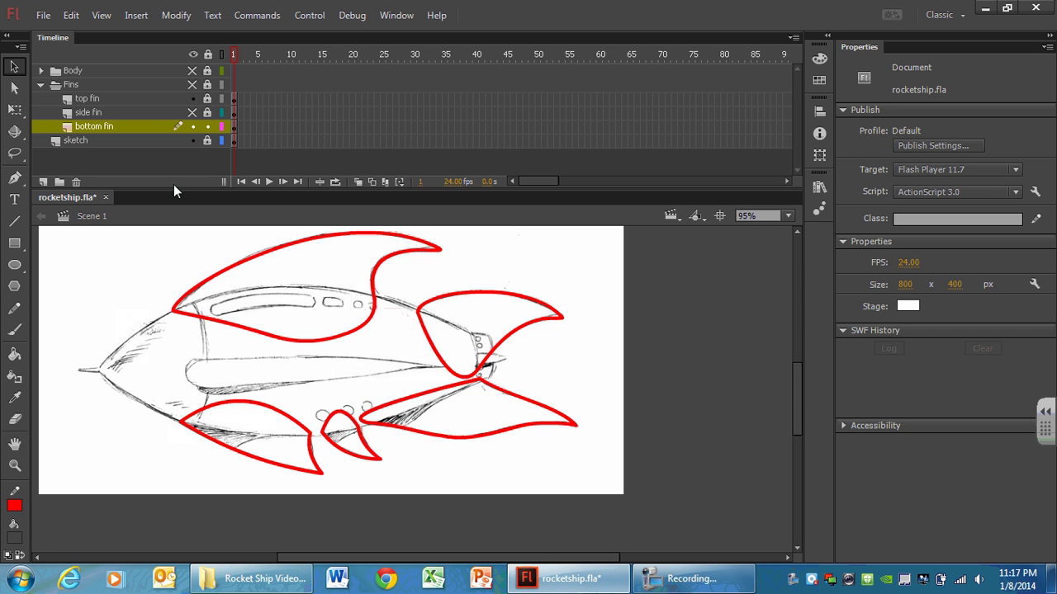
Make all layers visible and save the rocketship.fla document.
left_click(194, 53)
left_click(194, 53)
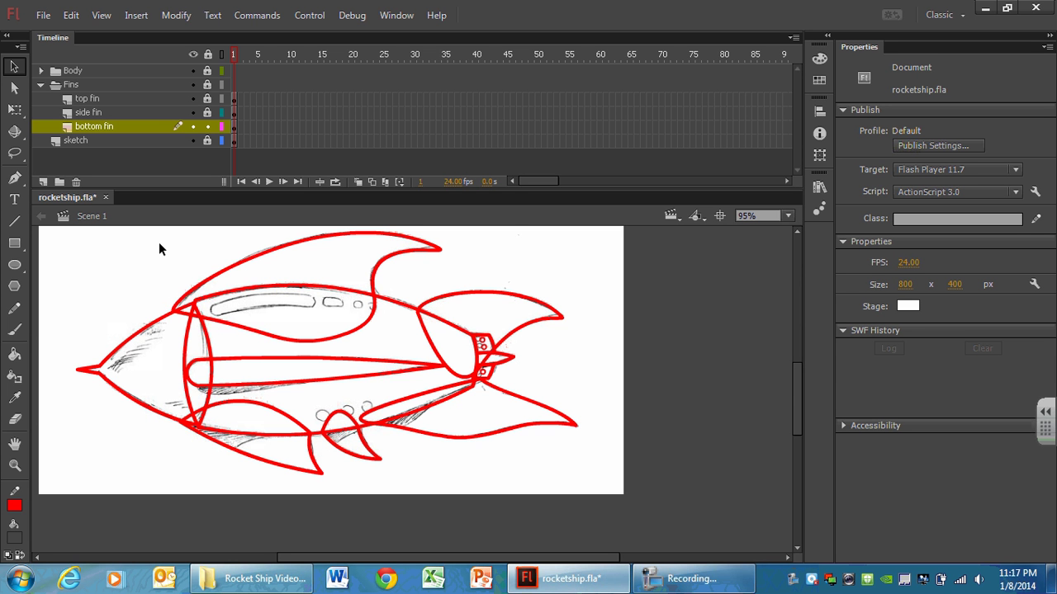
left_click(41, 15)
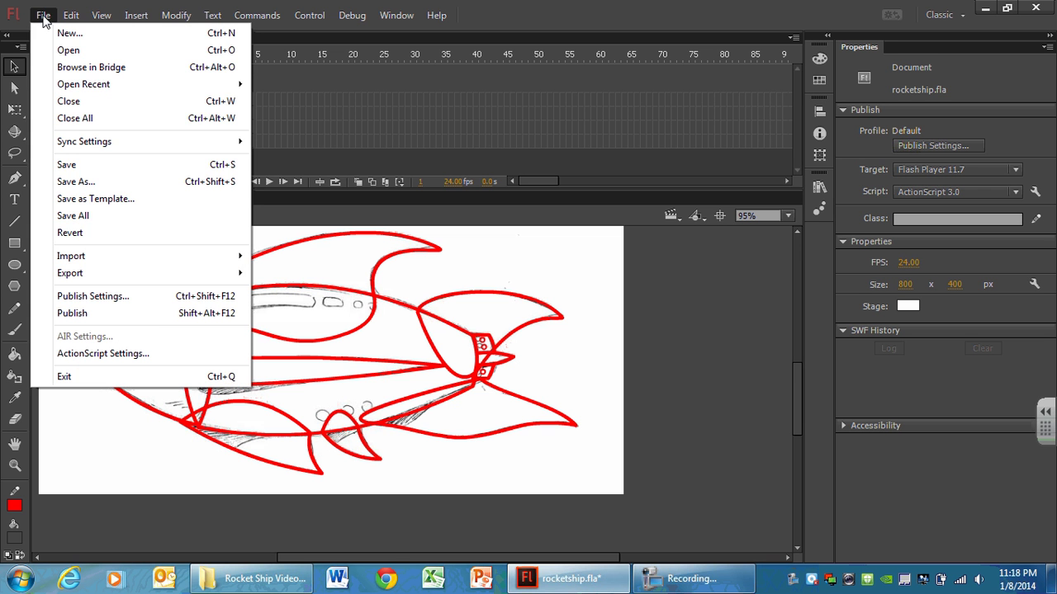
left_click(70, 165)
Lock the bottom fin layer and save the document with that change.
left_click(207, 126)
left_click(43, 15)
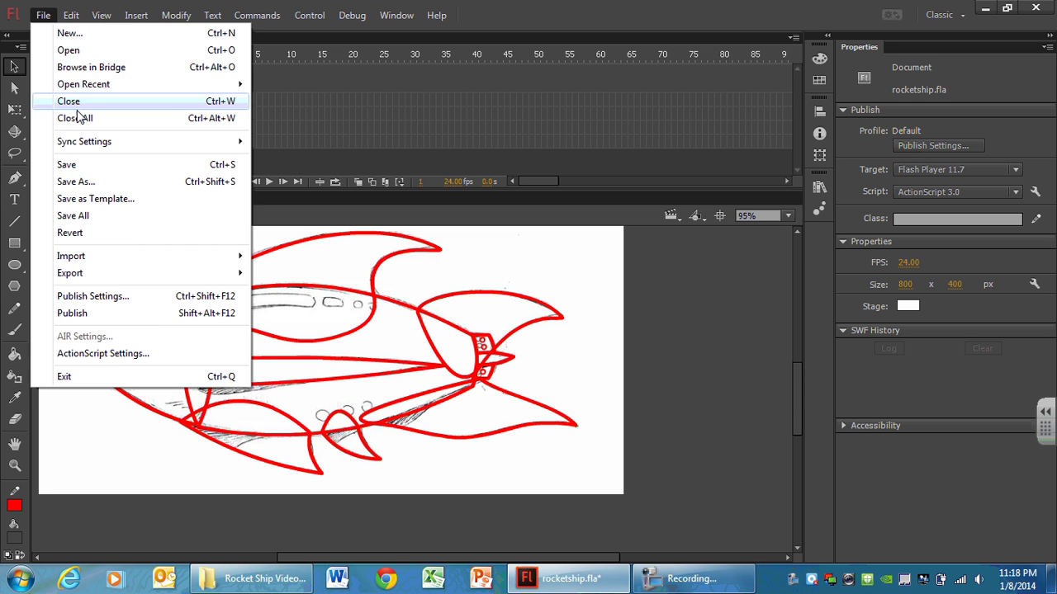
left_click(73, 166)
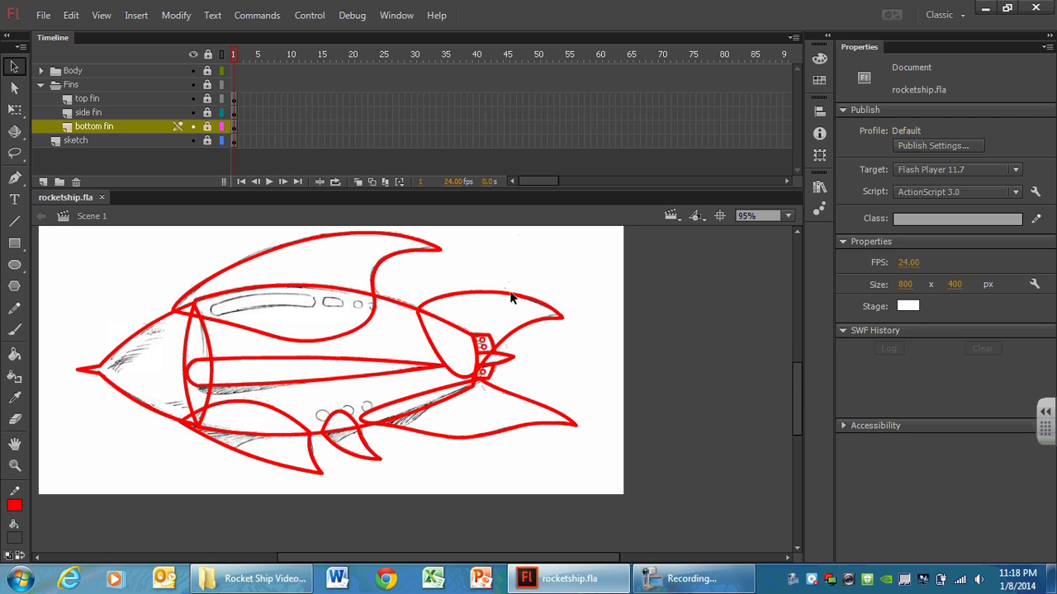
left_click(690, 579)
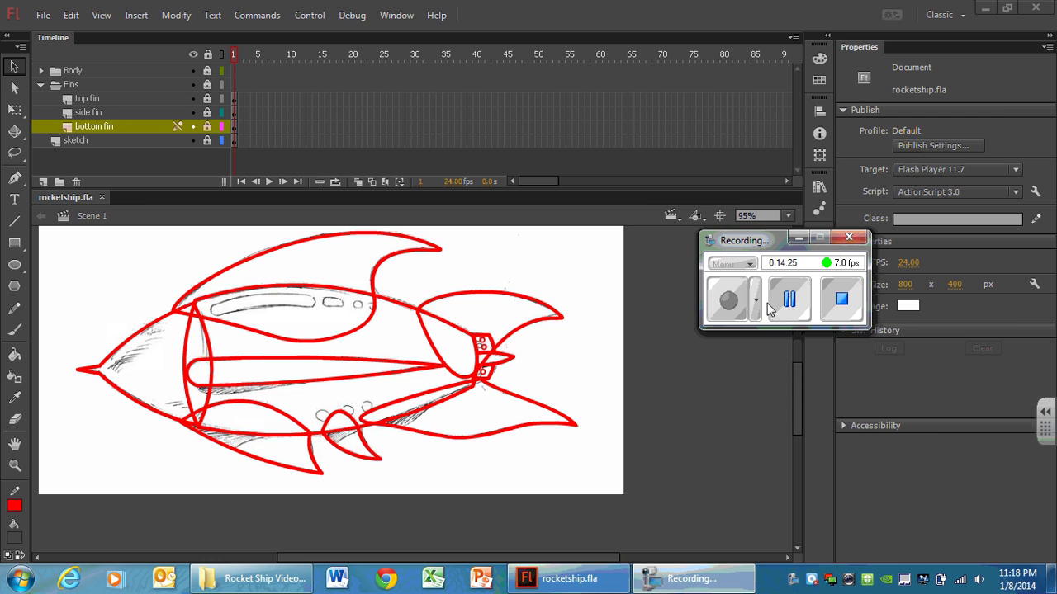